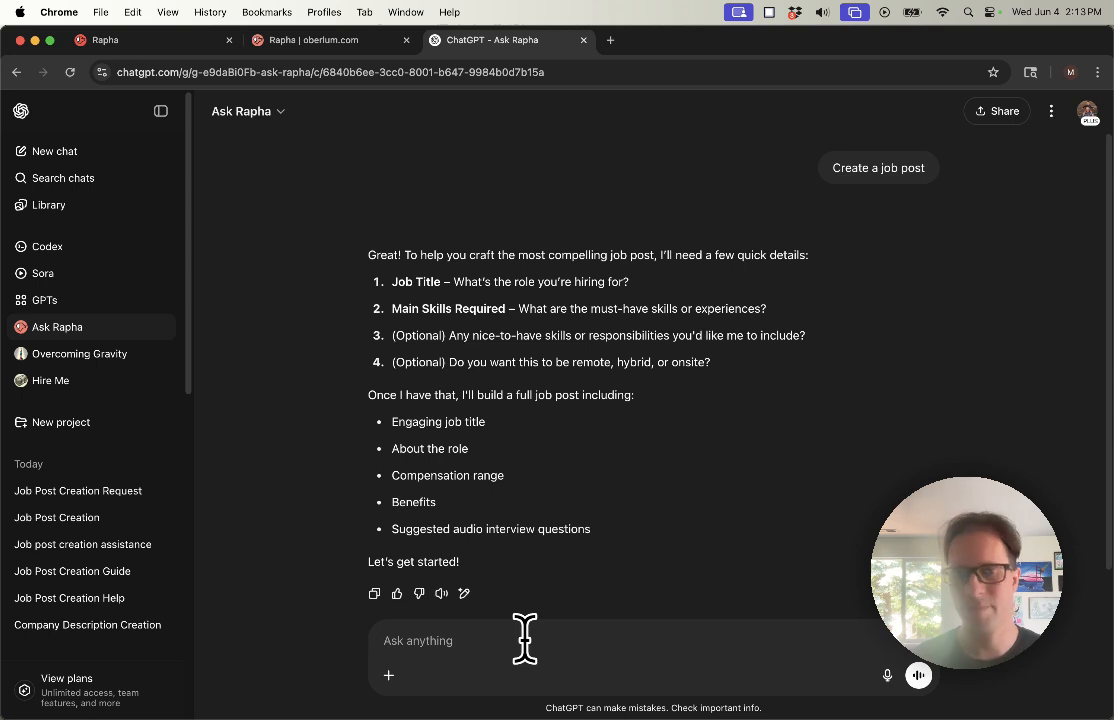
- Send the job post assistant the role and skills "software engineer expert react, postgres and node js"
text(software engineer expert react, postgres and node js)
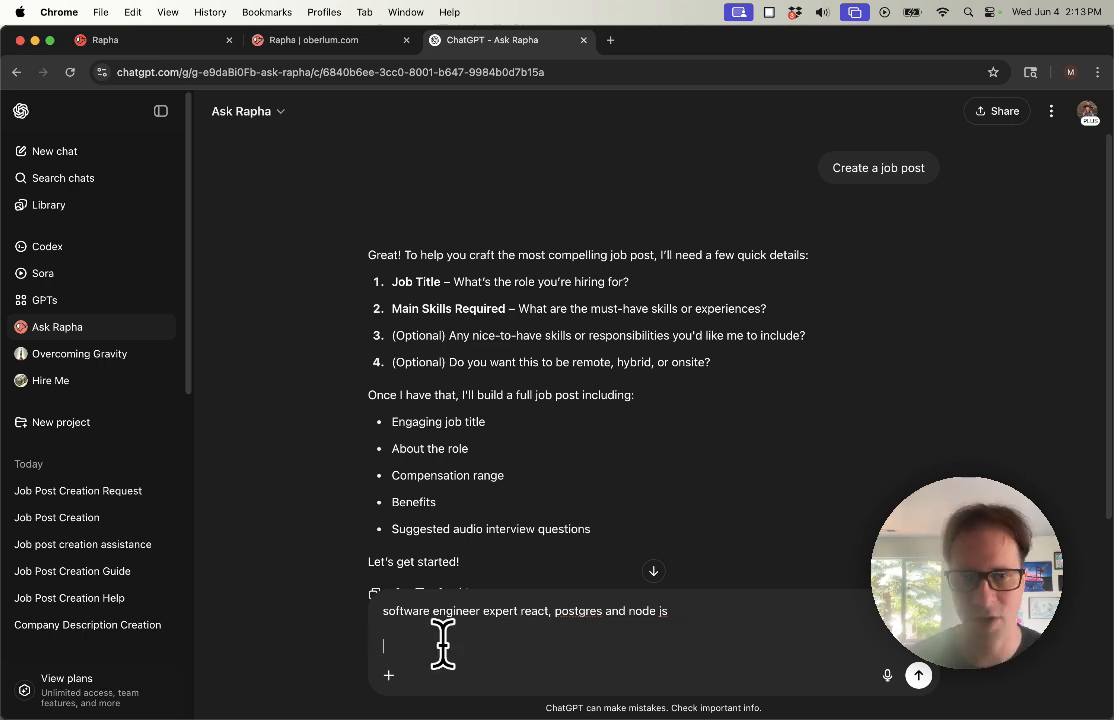
key(BackSpace)
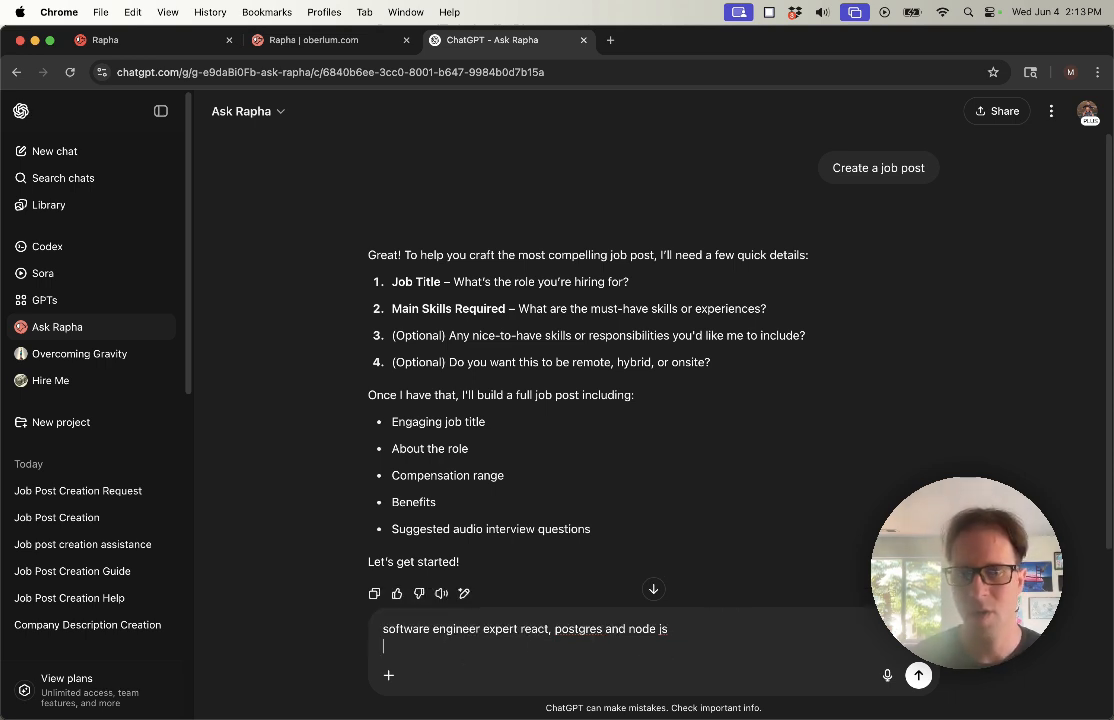
key(Return)
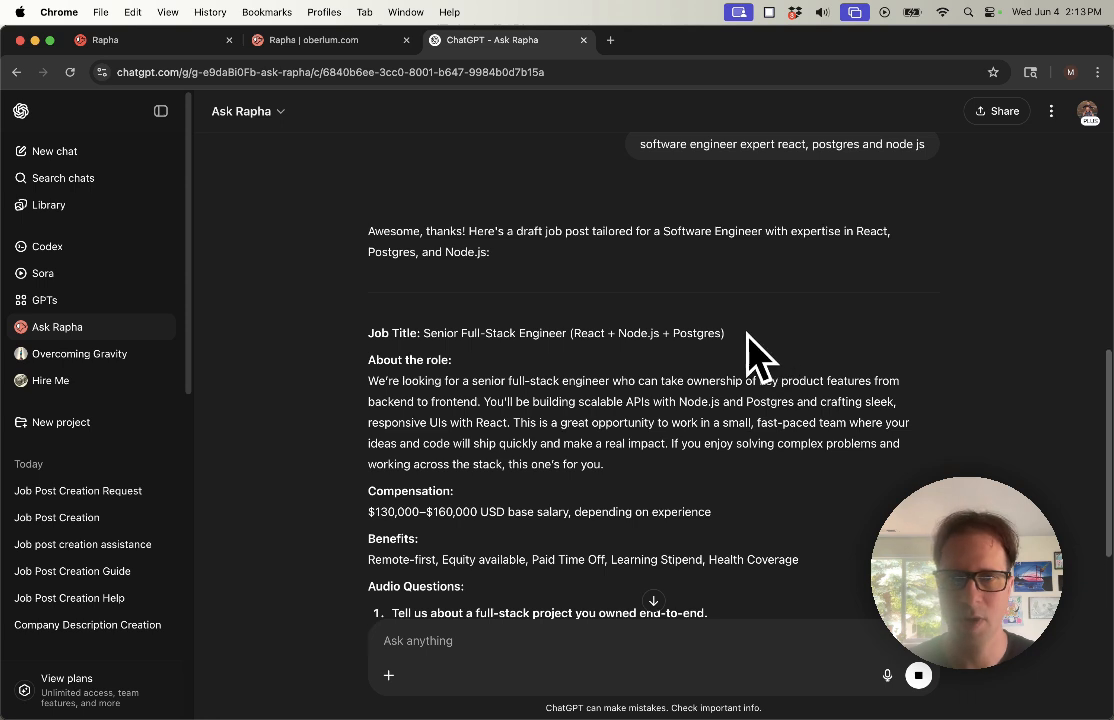
- Copy the generated job title "Senior Full-Stack Engineer (React + Node.js + Postgres)" into the job title of a new job in Rapha
drag(726, 333, 421, 331)
key(super+c)
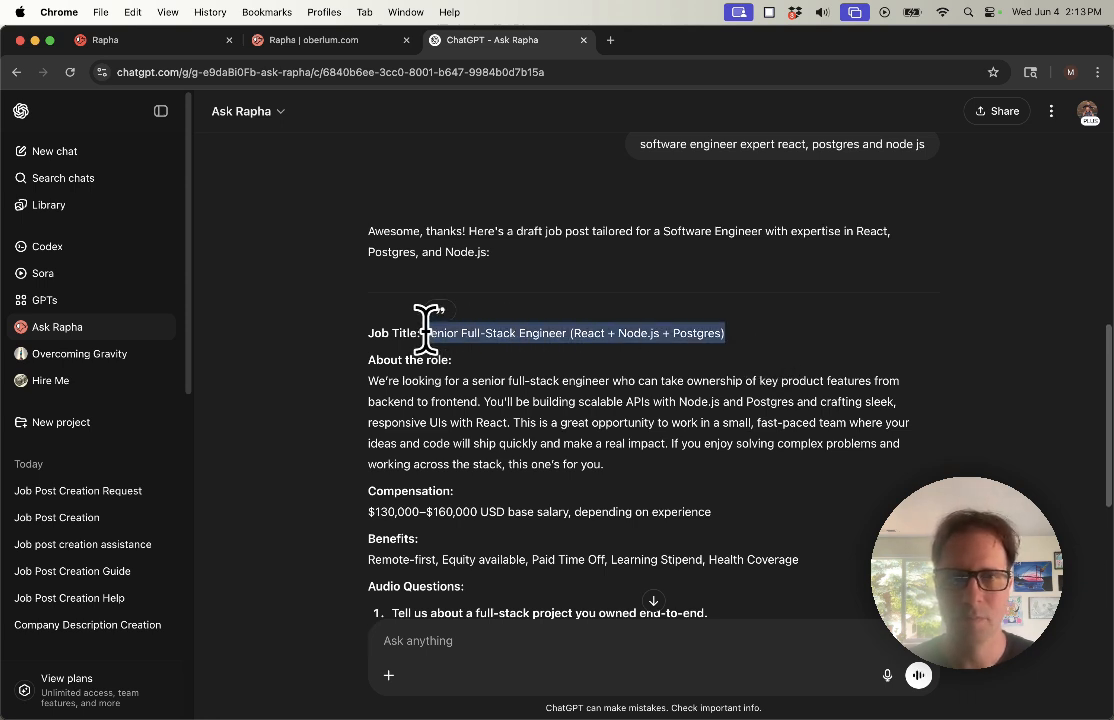
scroll(572, 490, down, 4)
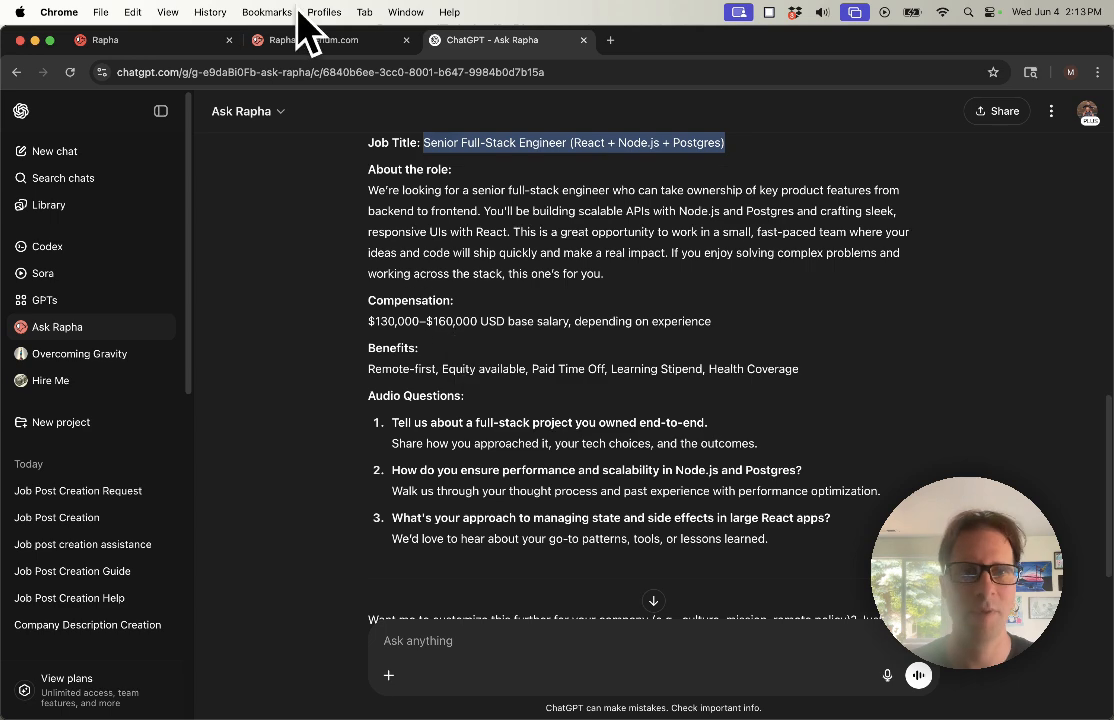
click(308, 40)
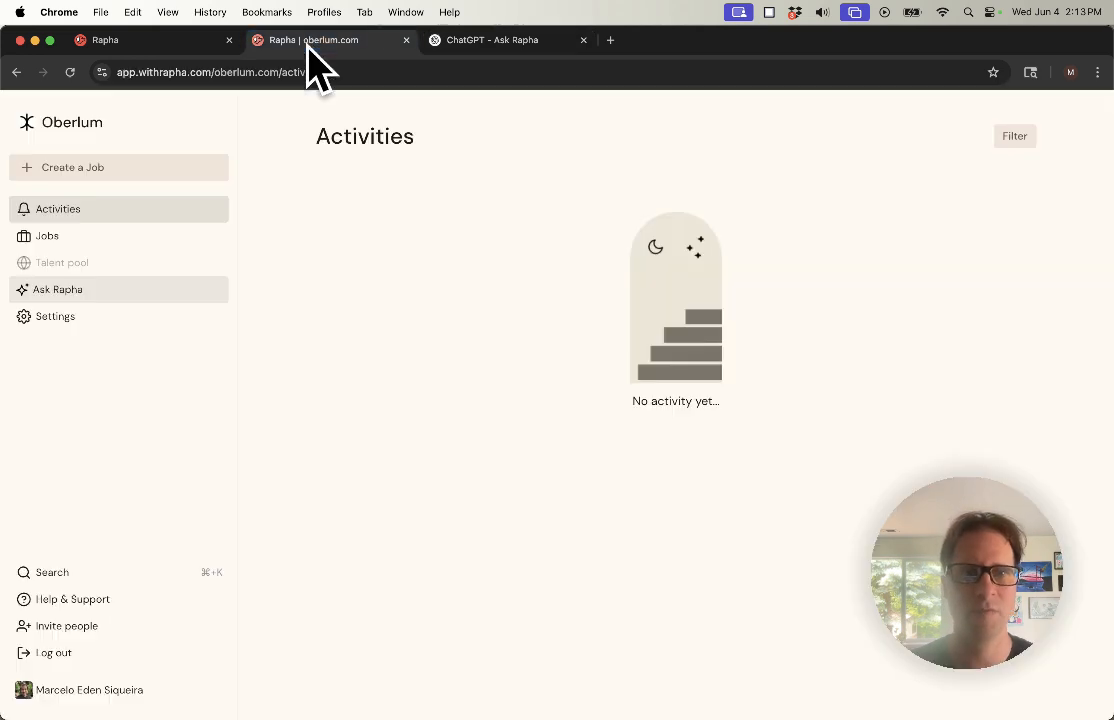
click(130, 168)
click(522, 261)
key(super+v)
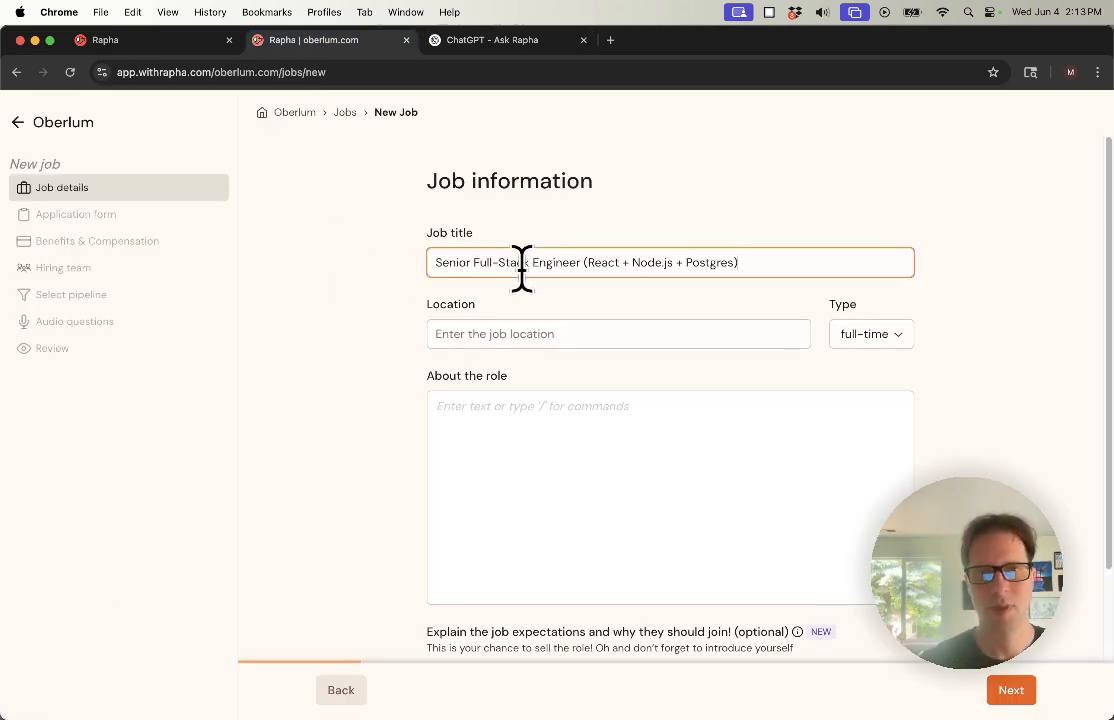
- Copy the generated "About the role" paragraph from ChatGPT into the new job's About the role field in Rapha
click(500, 40)
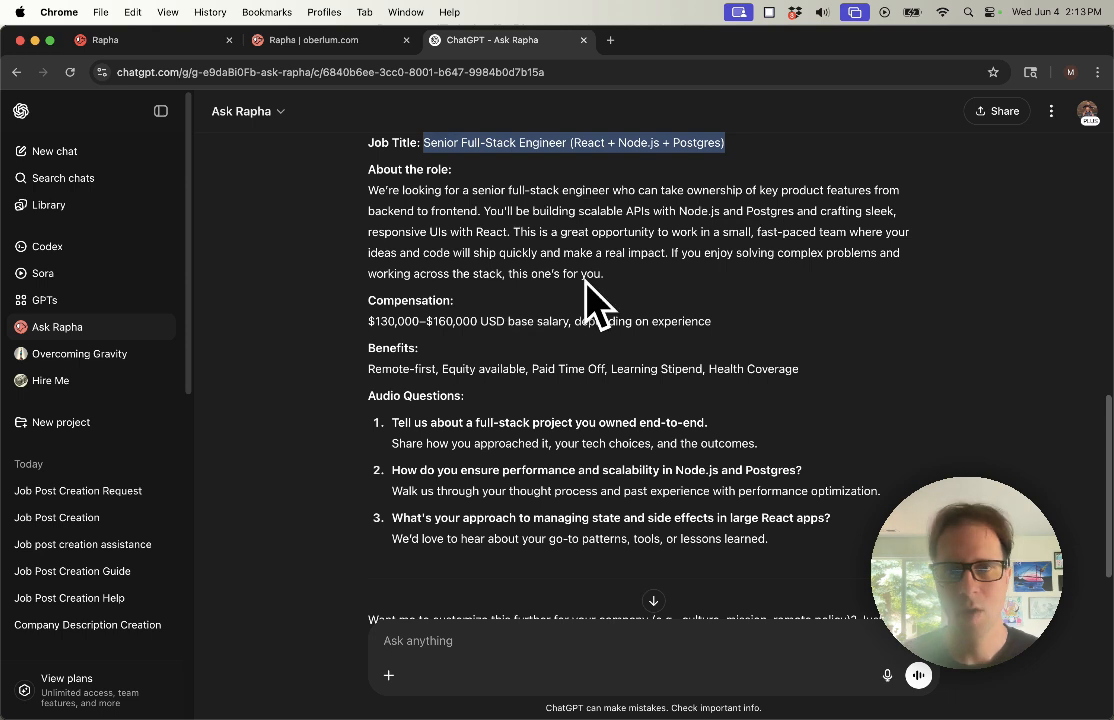
click(645, 300)
drag(645, 300, 368, 195)
key(cmd+c)
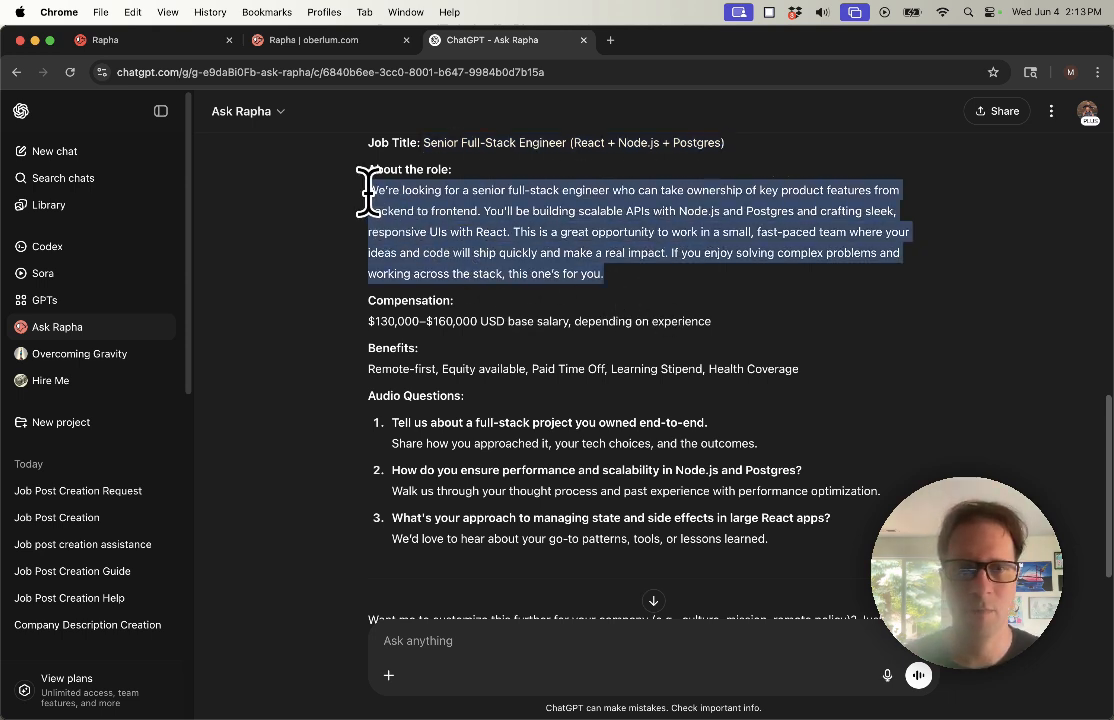
click(308, 42)
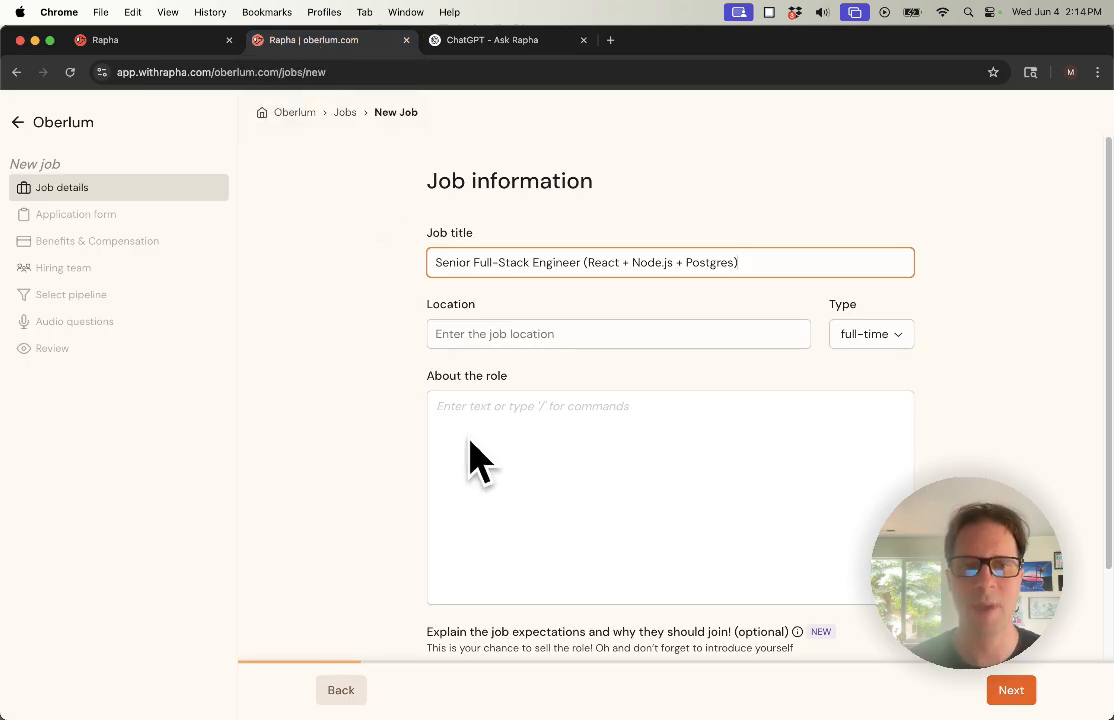
click(485, 423)
key(cmd+v)
- Set the job location to Remote and continue to the application form without recording an audio explanation
click(486, 323)
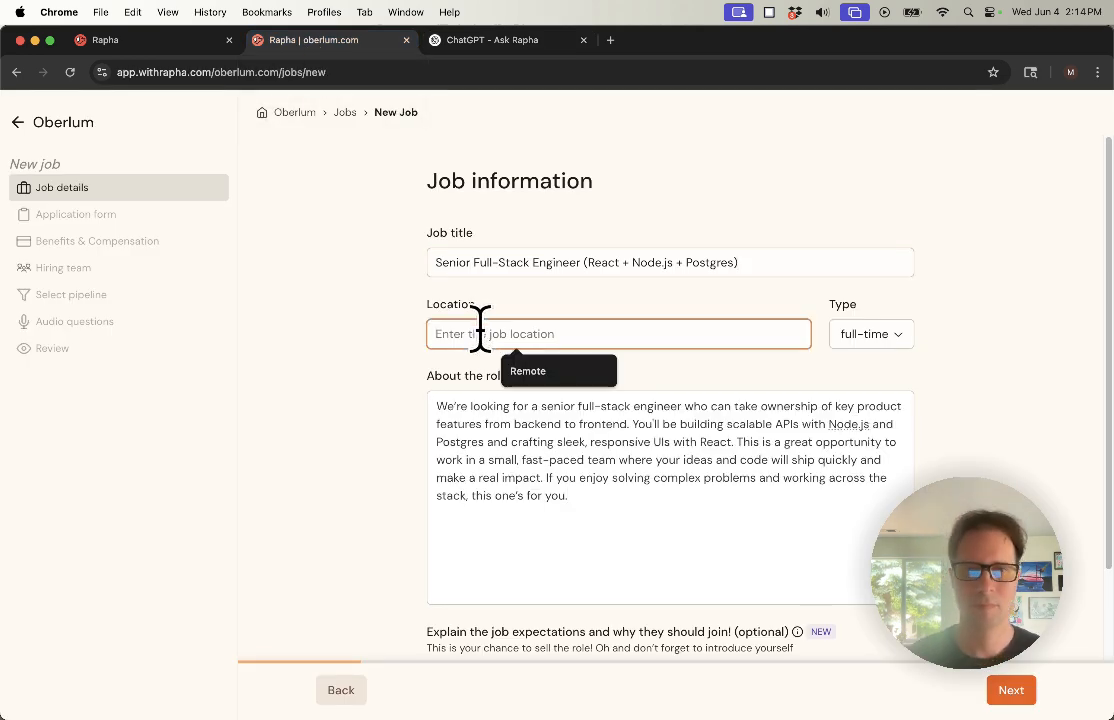
click(512, 371)
scroll(652, 685, down, 2)
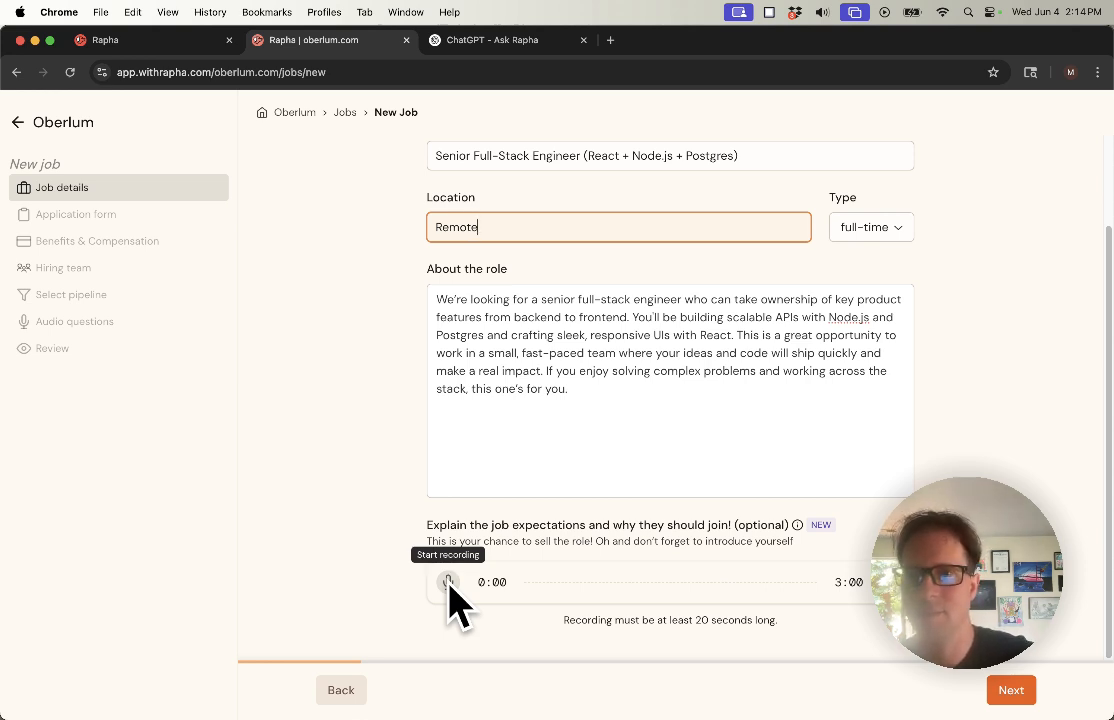
click(1008, 692)
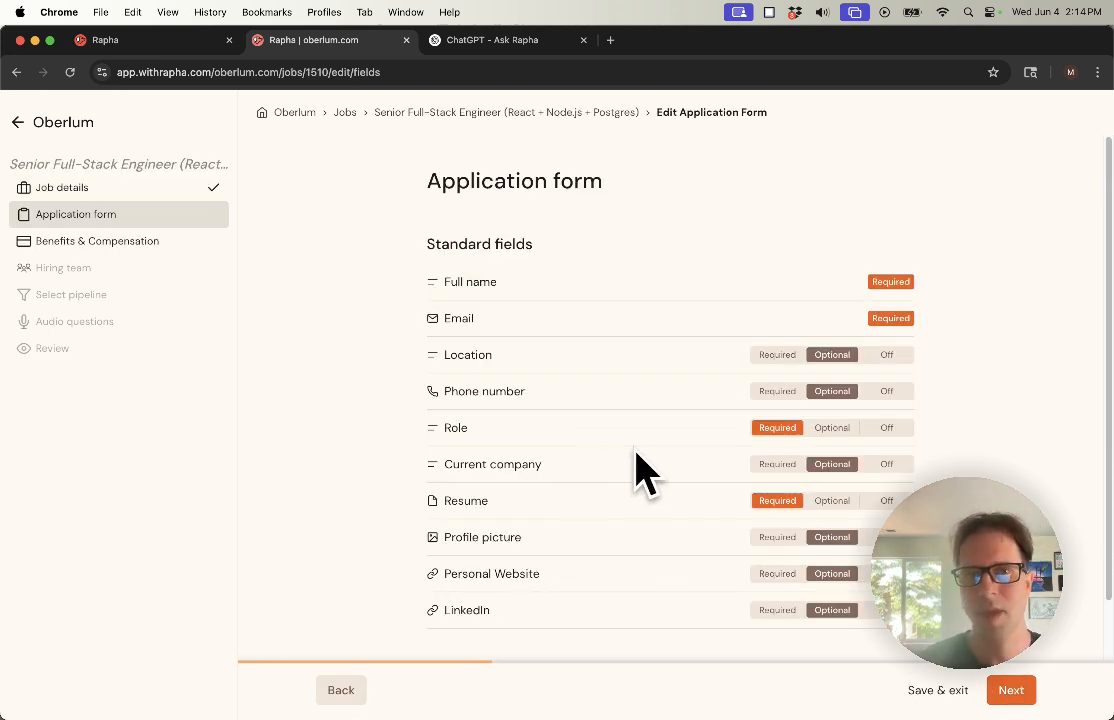
- Turn off the Profile picture field and make the LinkedIn field required in the application form
scroll(475, 383, down, 1)
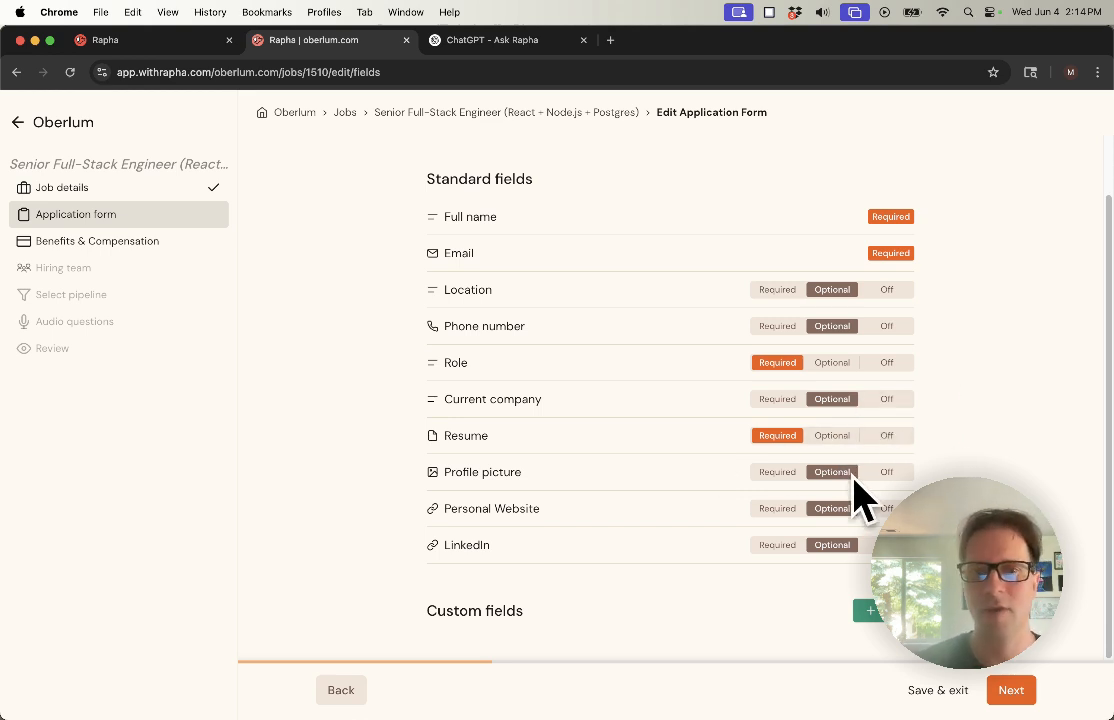
click(887, 472)
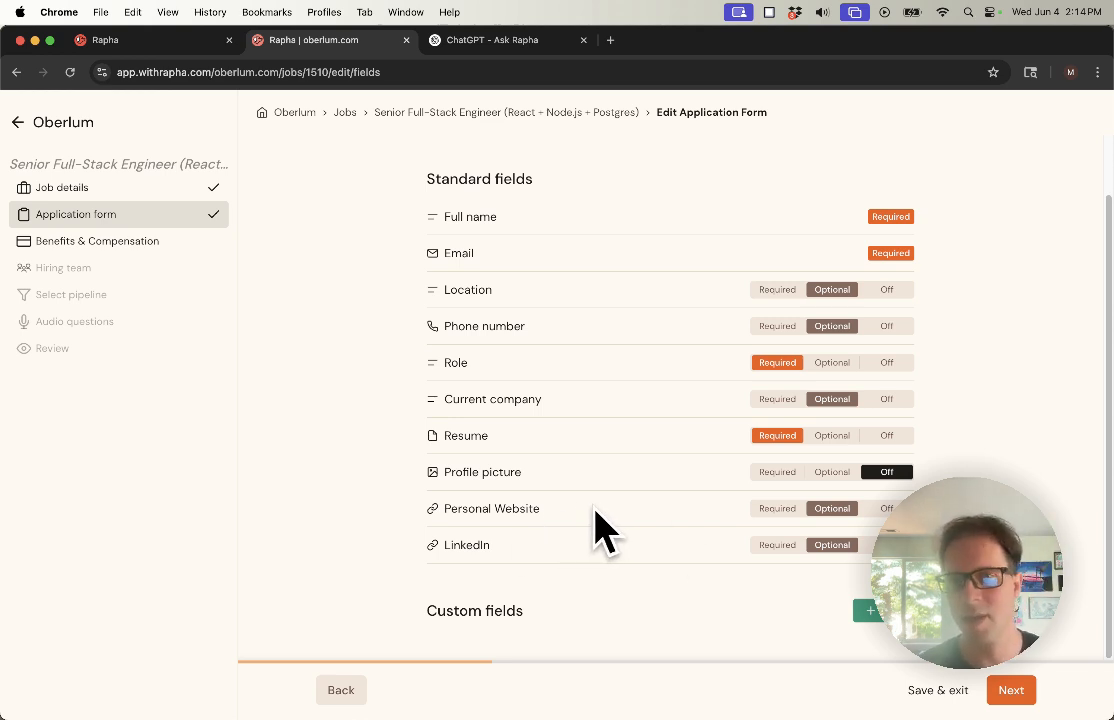
click(778, 546)
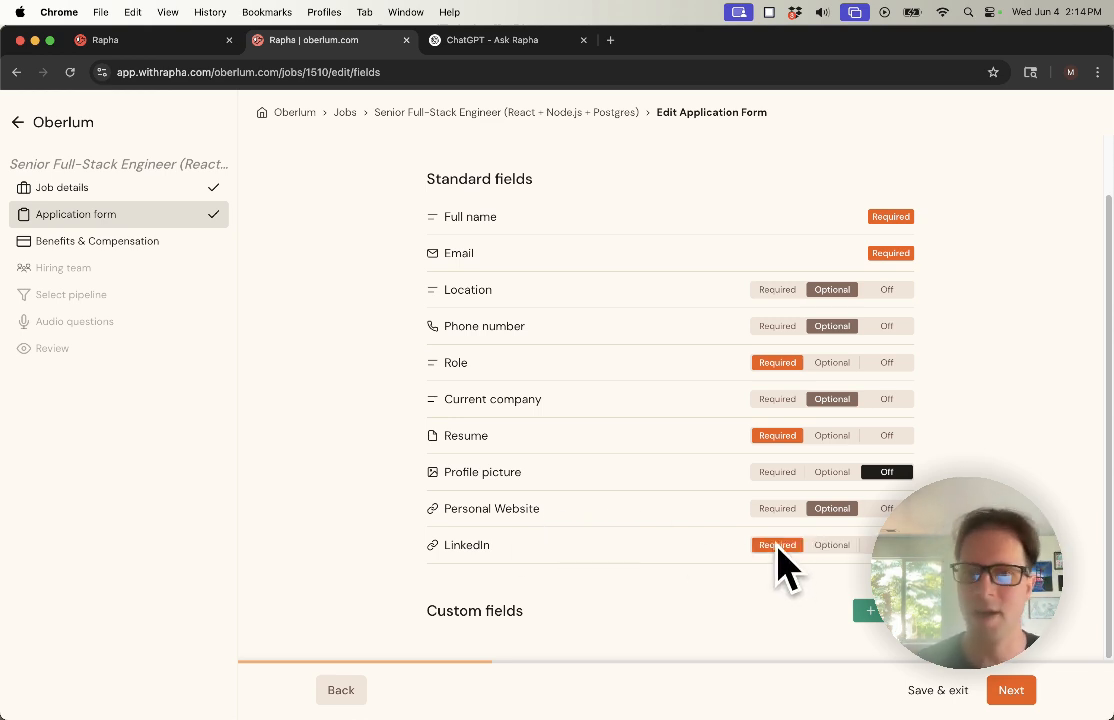
click(1011, 690)
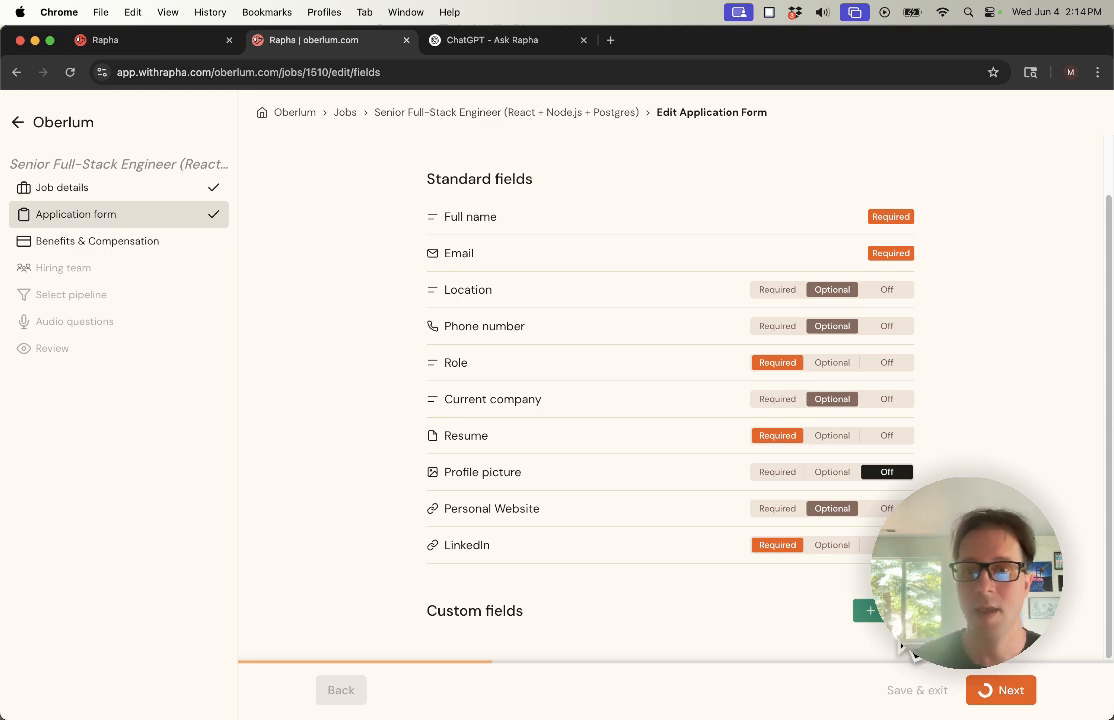
- View the custom field types without adding one, and continue to Benefits & Compensation
click(887, 628)
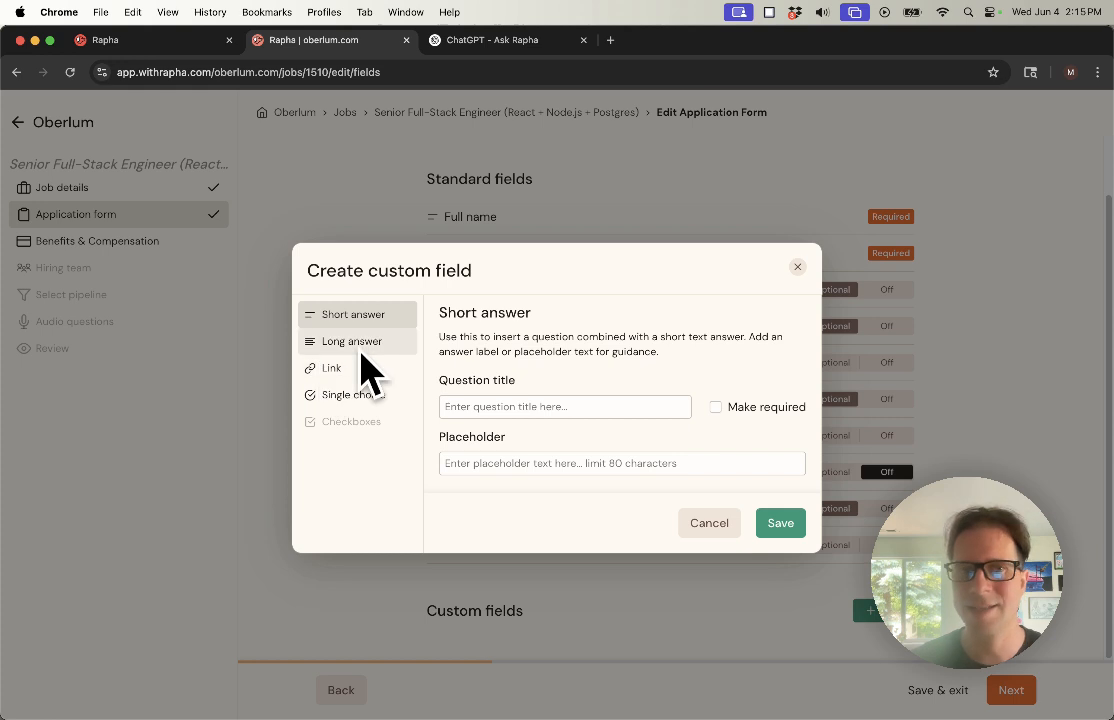
click(797, 268)
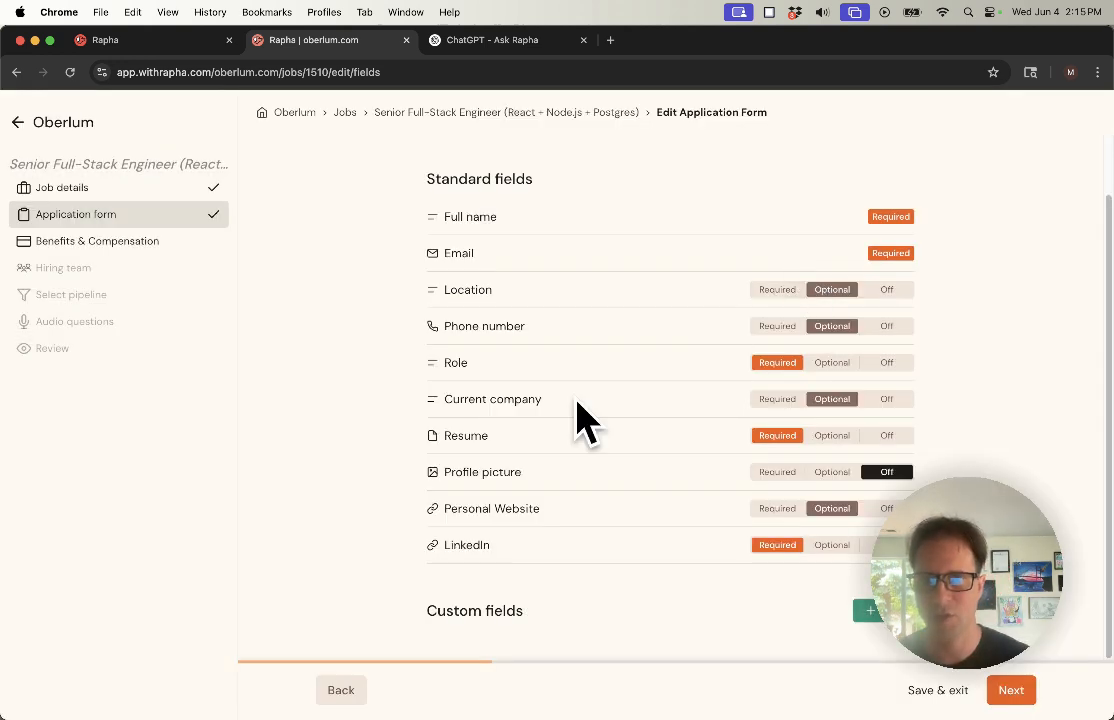
click(1017, 690)
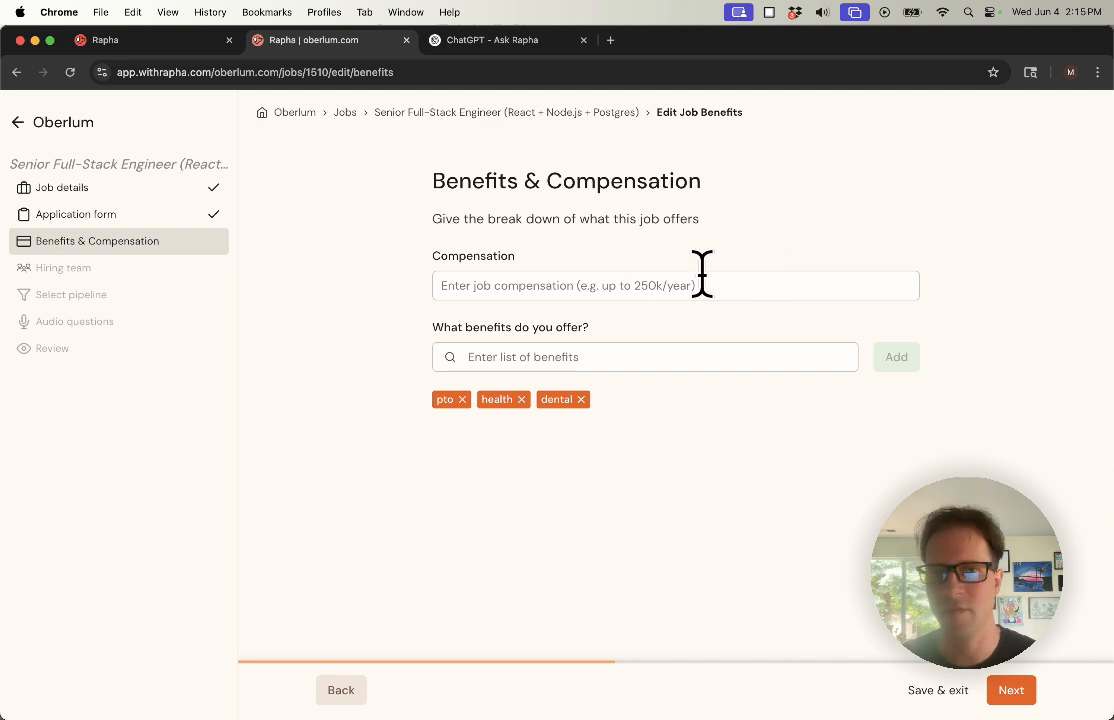
- Copy the generated salary range $130,000–$160,000 from ChatGPT into the job's Compensation field and continue to the hiring team
click(627, 286)
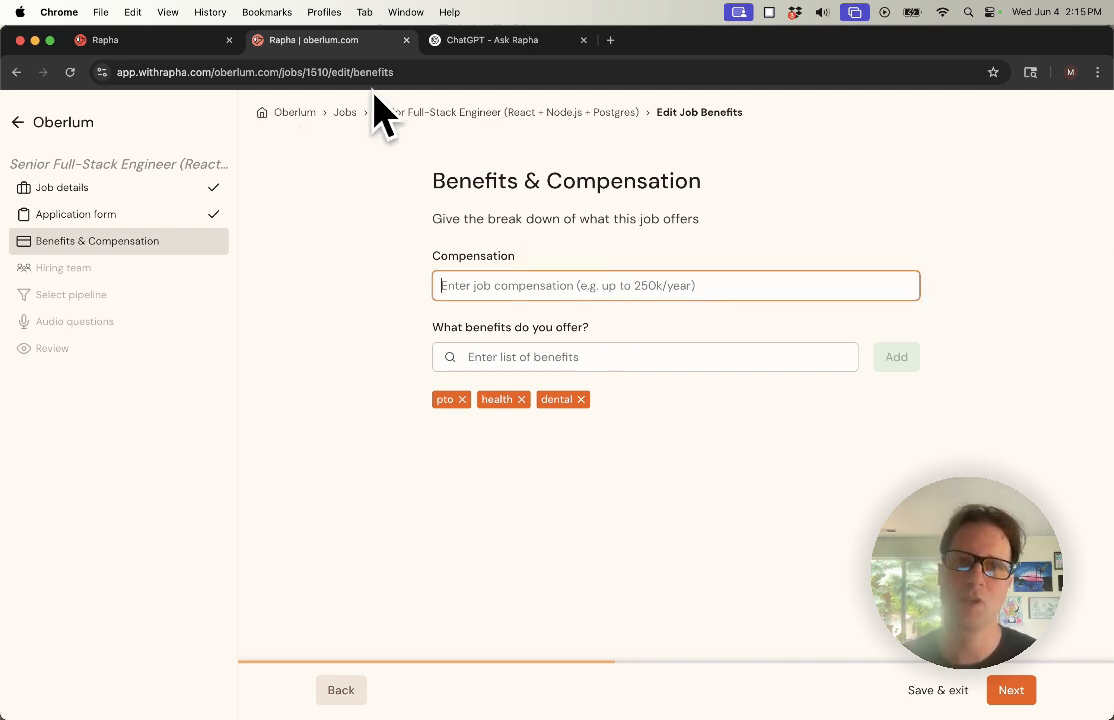
click(472, 40)
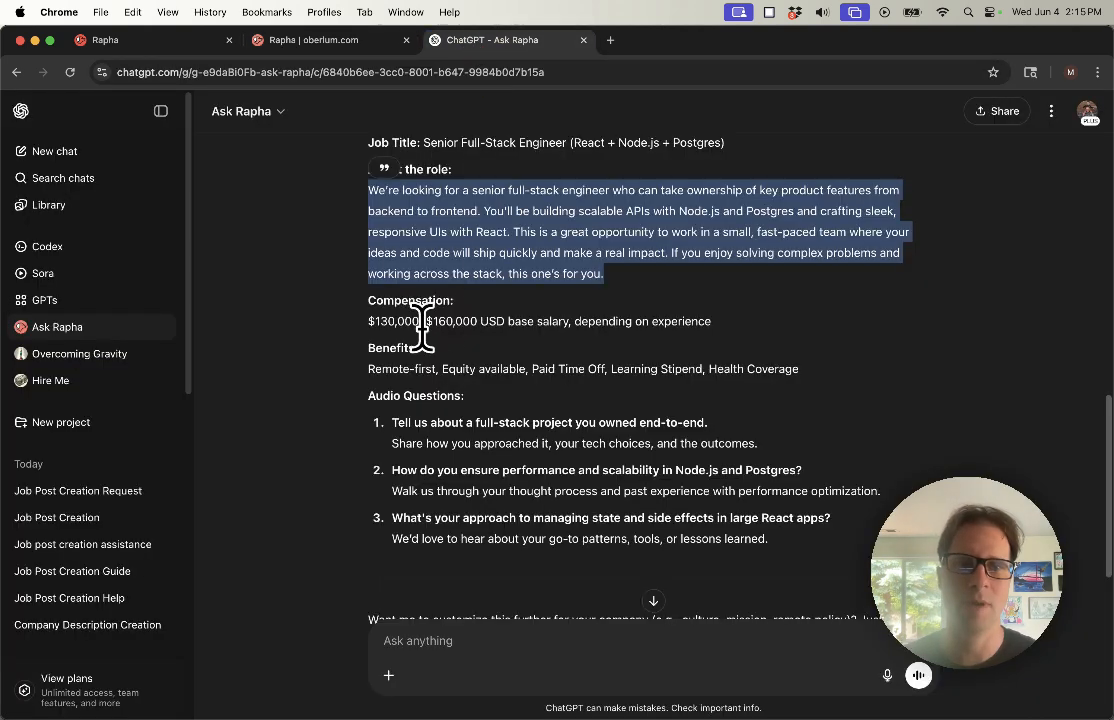
drag(370, 321, 476, 321)
key(super+c)
click(390, 40)
key(super+v)
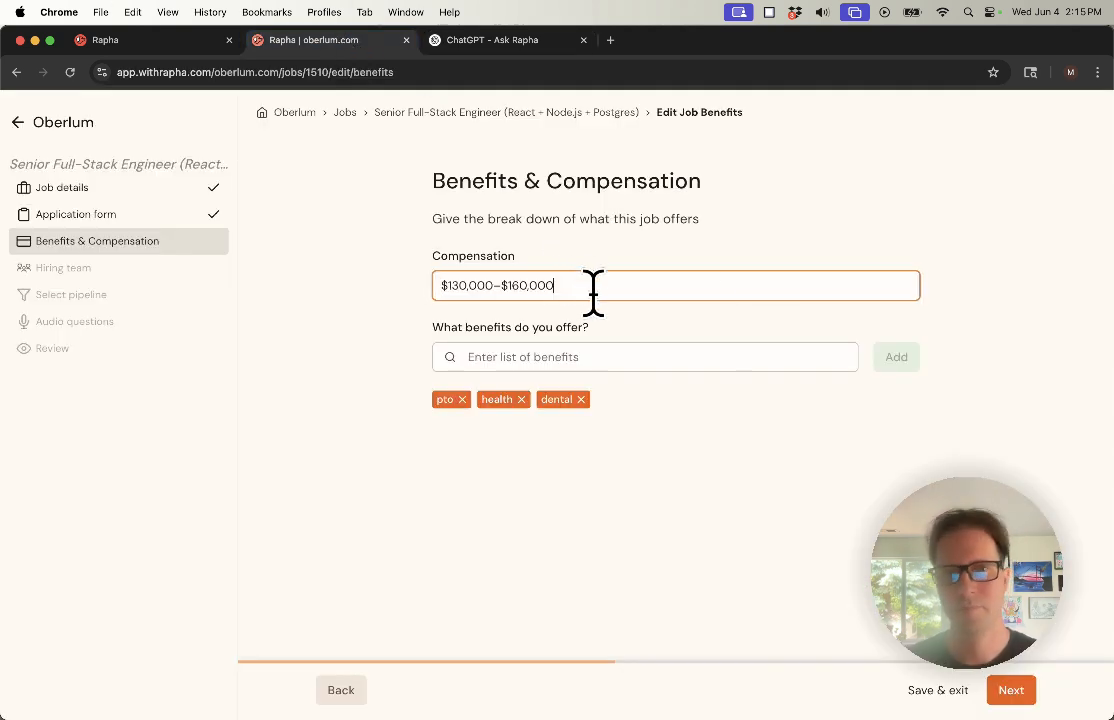
click(1010, 690)
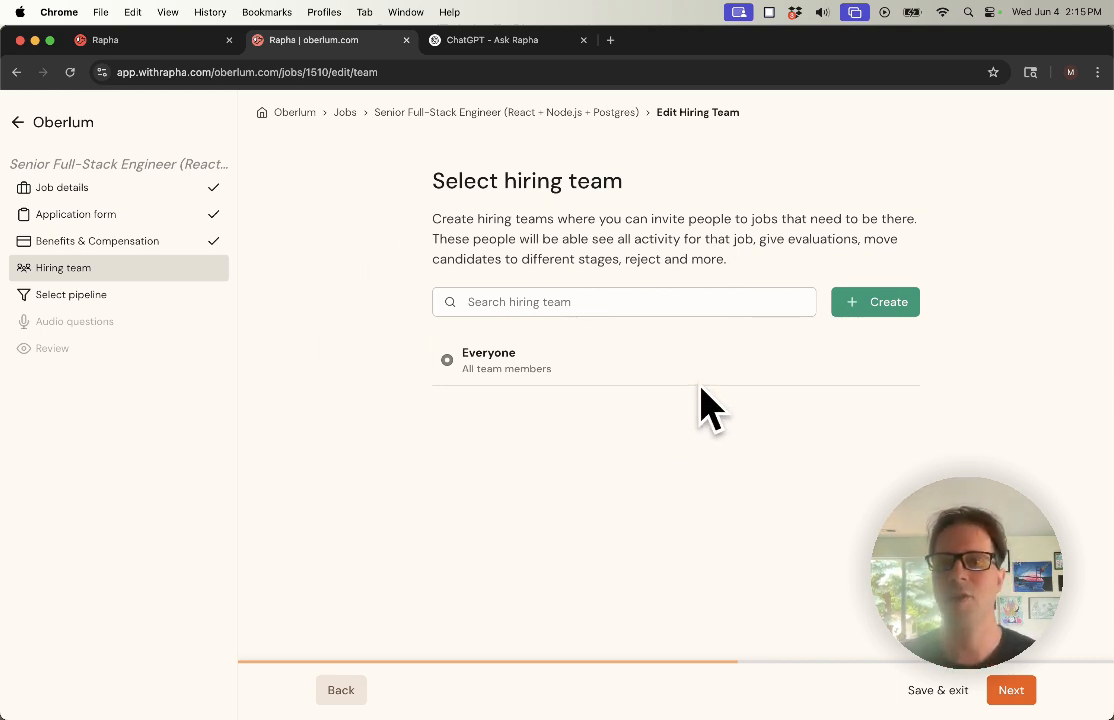
- Keep Everyone as the hiring team and select the Engineering pipeline for the job
click(1020, 697)
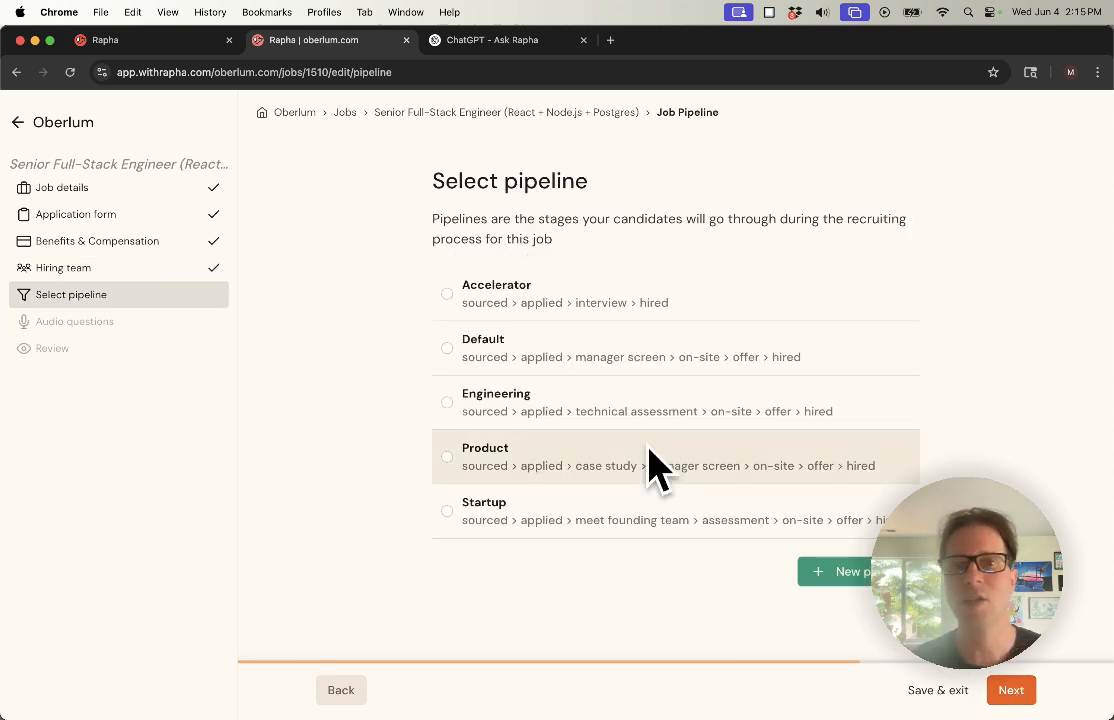
drag(444, 216, 527, 212)
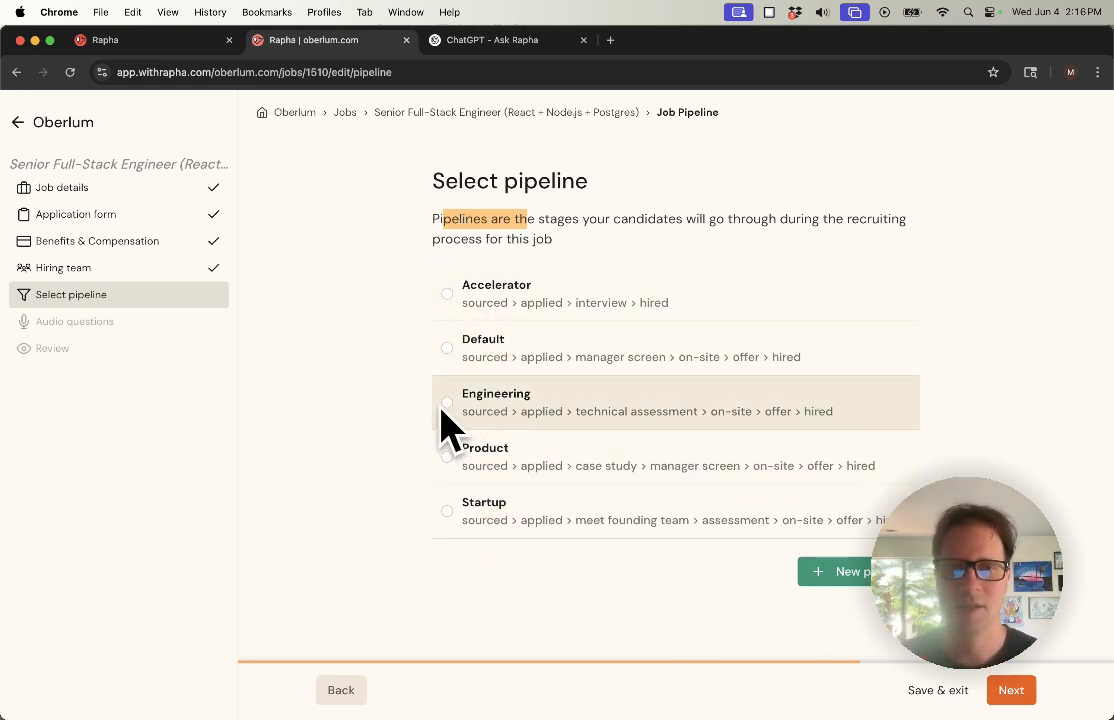
click(447, 402)
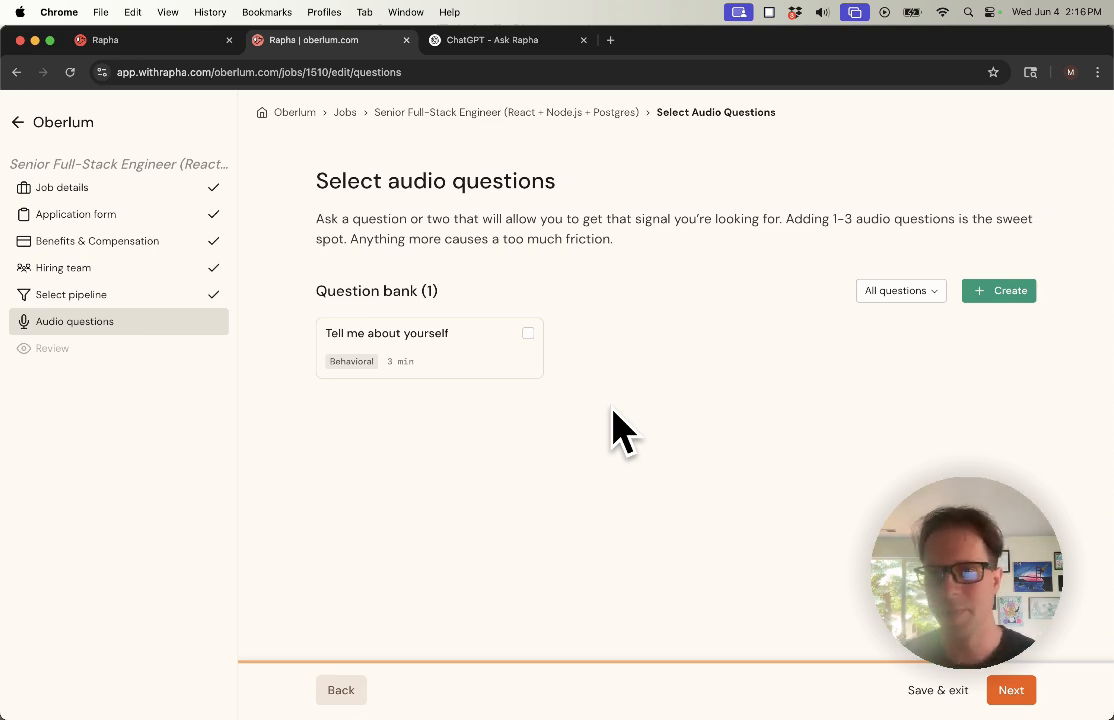
- Create an audio question titled "Tell us about a full-stack project you owned end-to-end." from ChatGPT's first suggestion, and save it
click(997, 294)
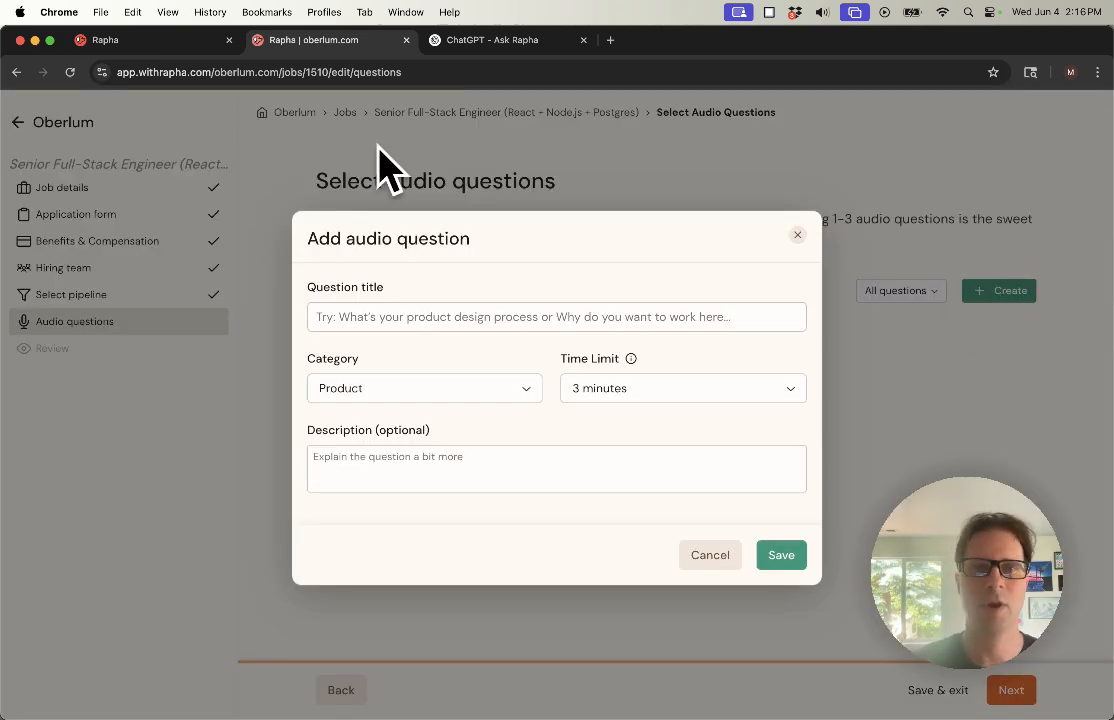
click(490, 44)
drag(394, 424, 709, 422)
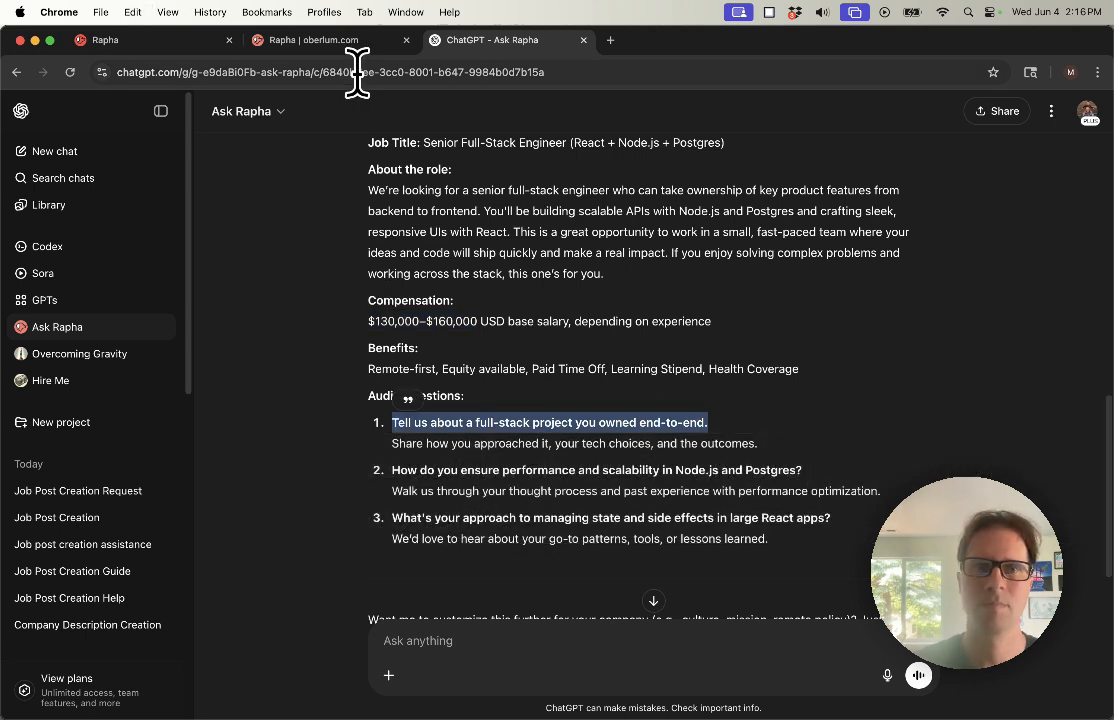
click(357, 45)
click(443, 318)
key(super+v)
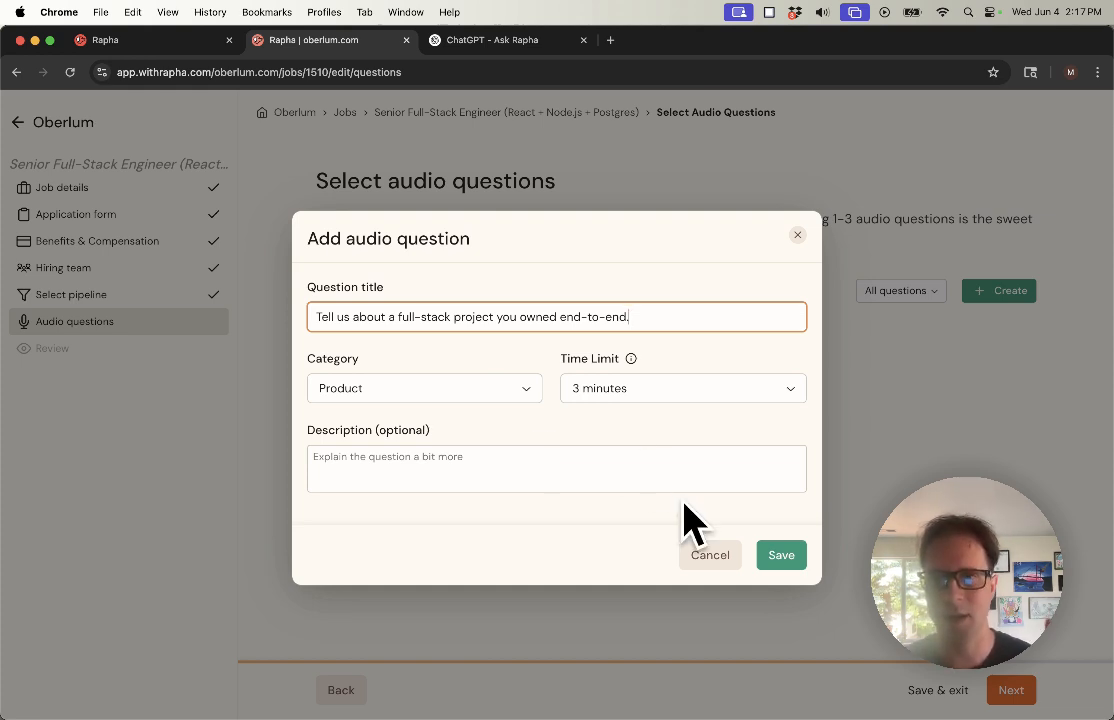
click(781, 556)
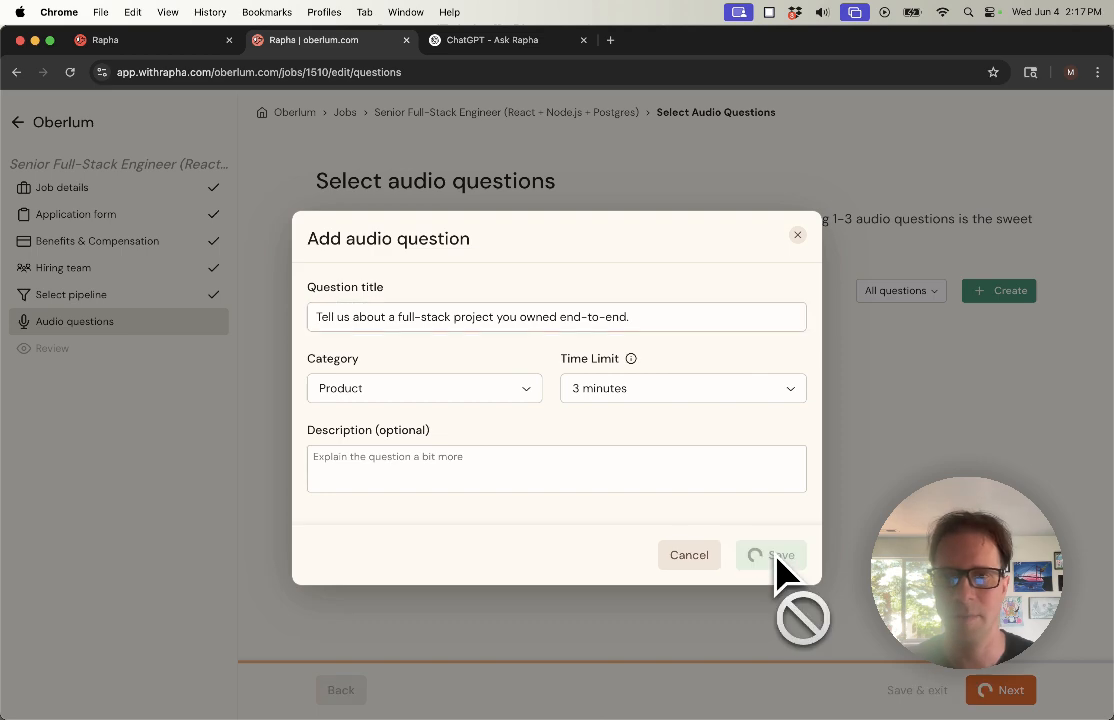
- Create an audio question titled "What's your approach to managing state and side effects in large React apps?" from ChatGPT's third suggestion, and save it
click(520, 45)
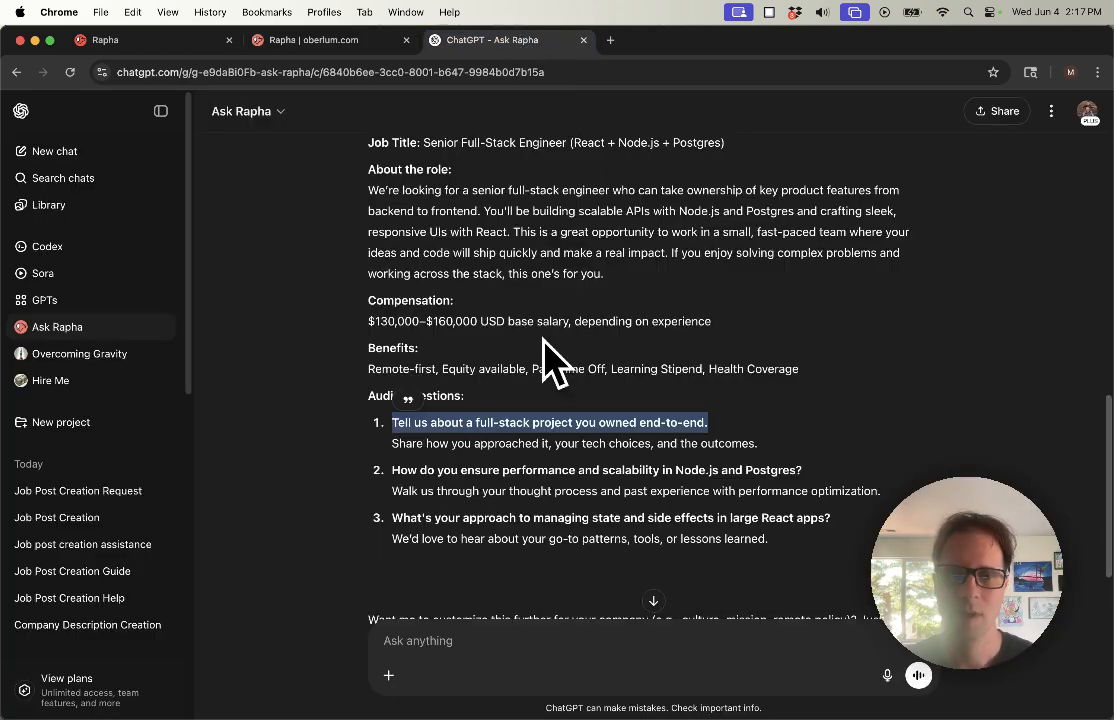
drag(392, 518, 826, 520)
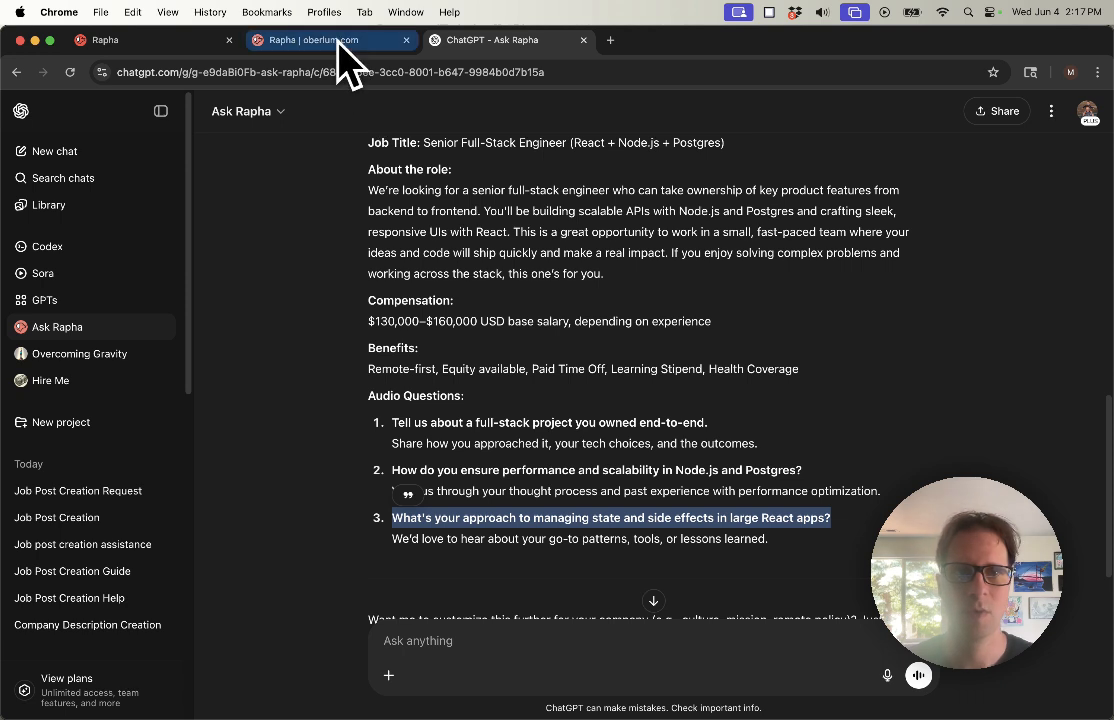
click(335, 42)
click(1012, 290)
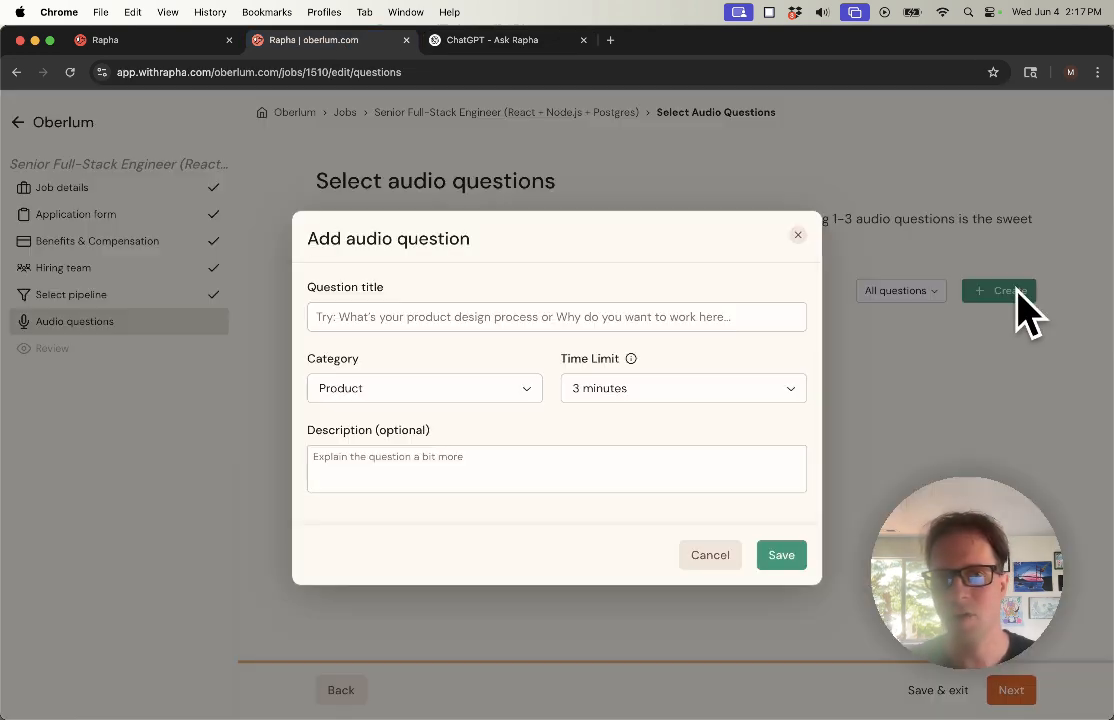
click(579, 316)
key(super+v)
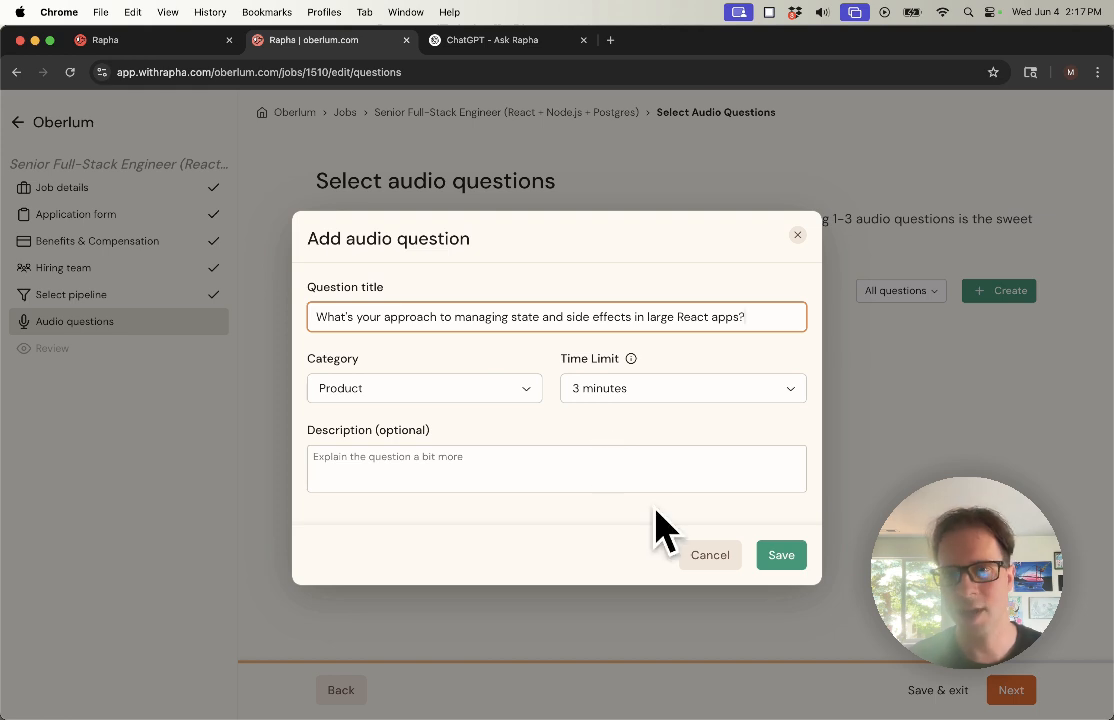
click(786, 562)
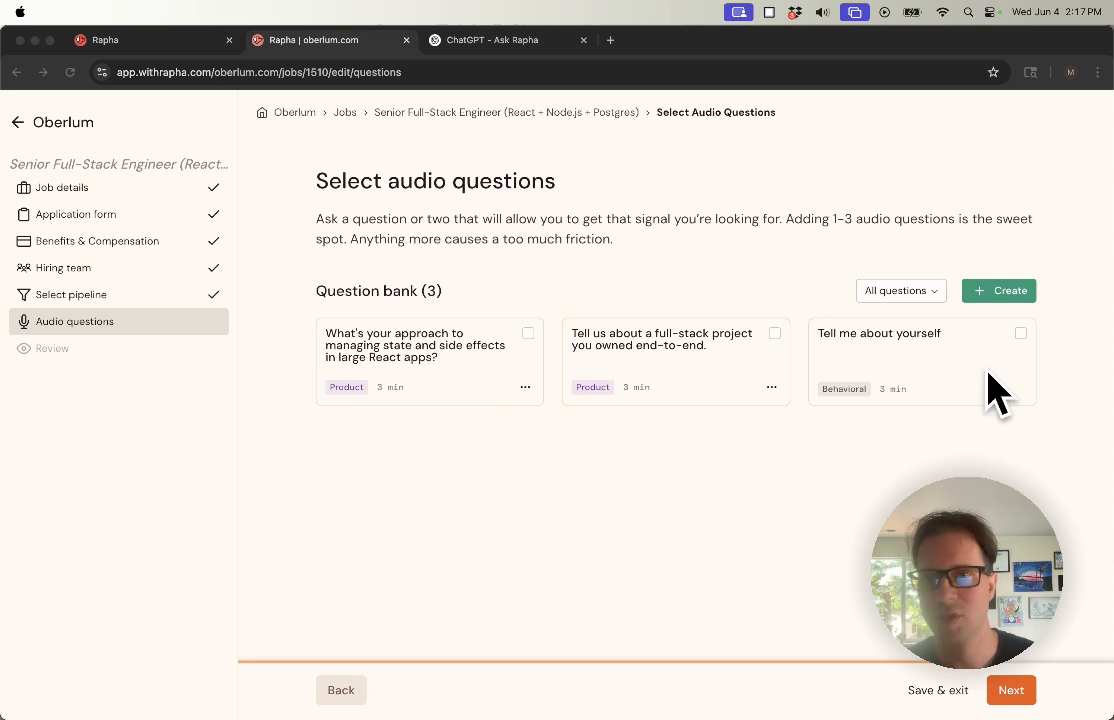
- Select the full-stack project and React state management audio questions for the job, leaving "Tell me about yourself" unselected
click(1022, 336)
click(1019, 334)
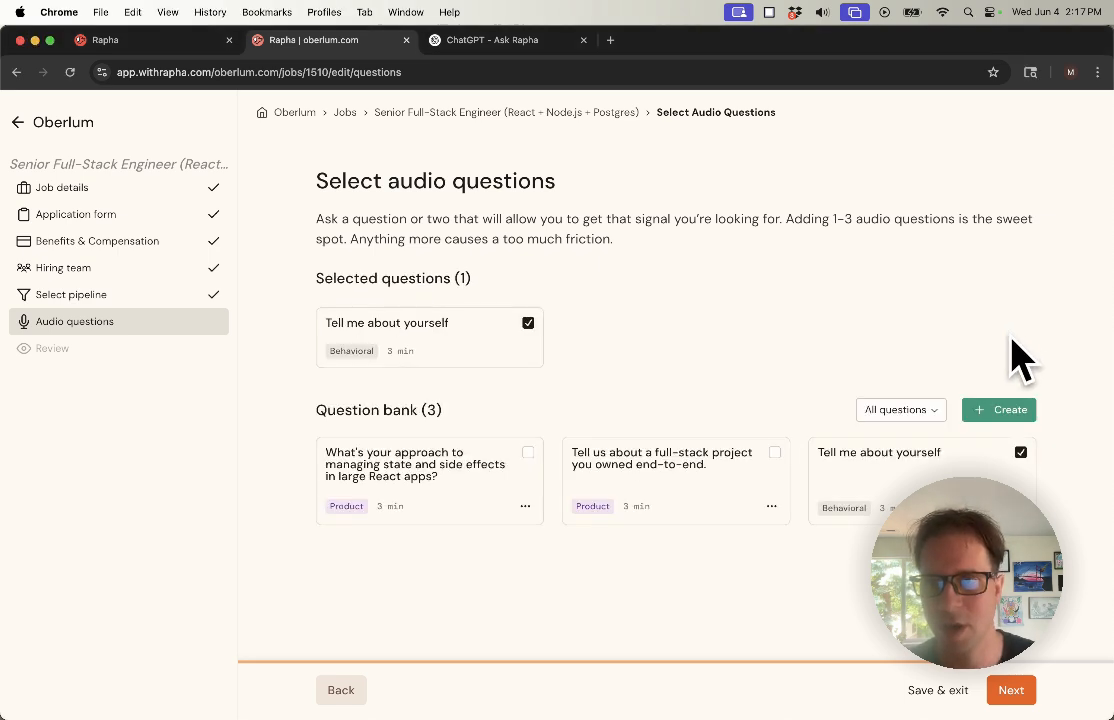
click(775, 469)
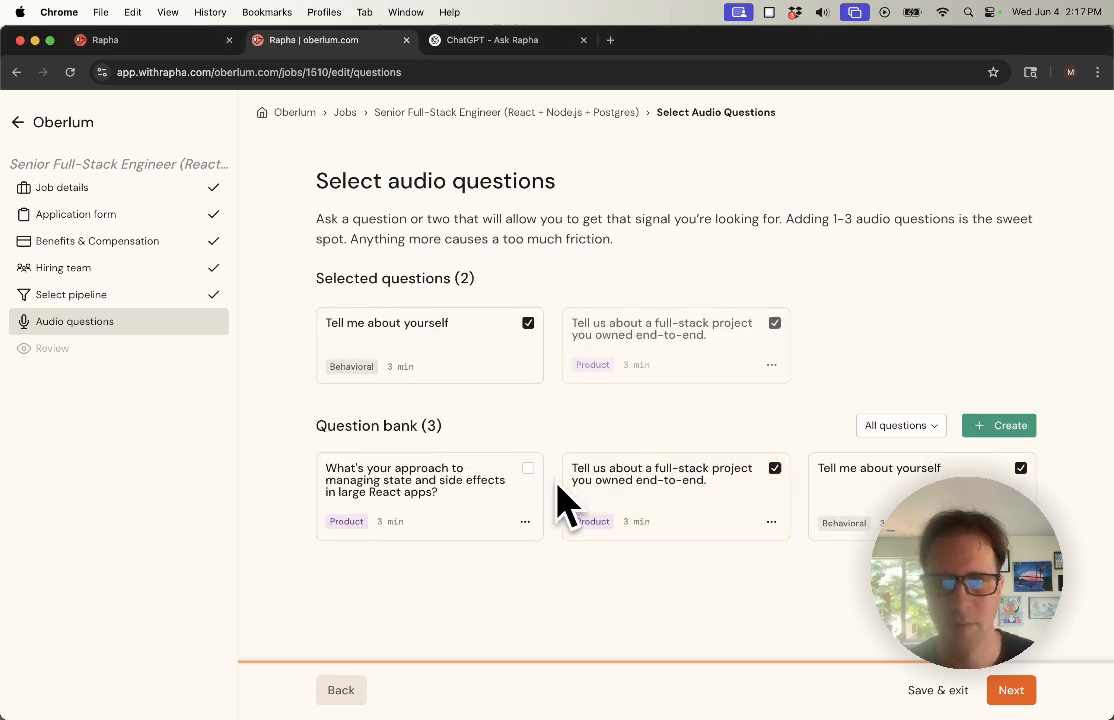
click(527, 468)
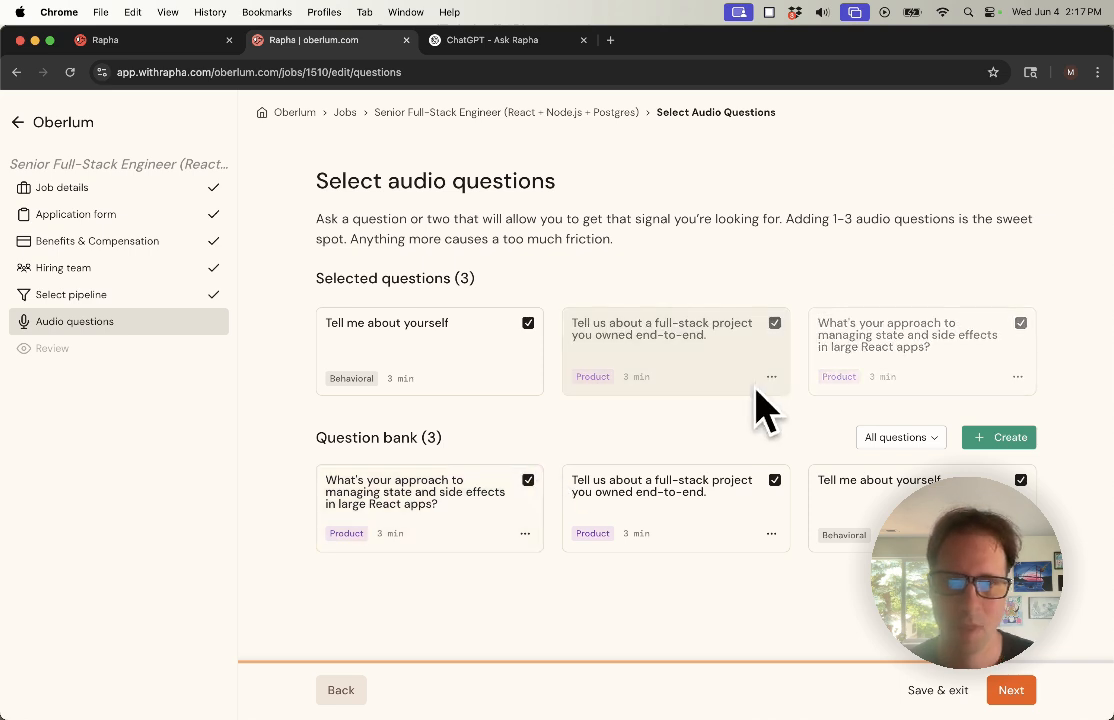
click(528, 324)
drag(962, 560, 1012, 172)
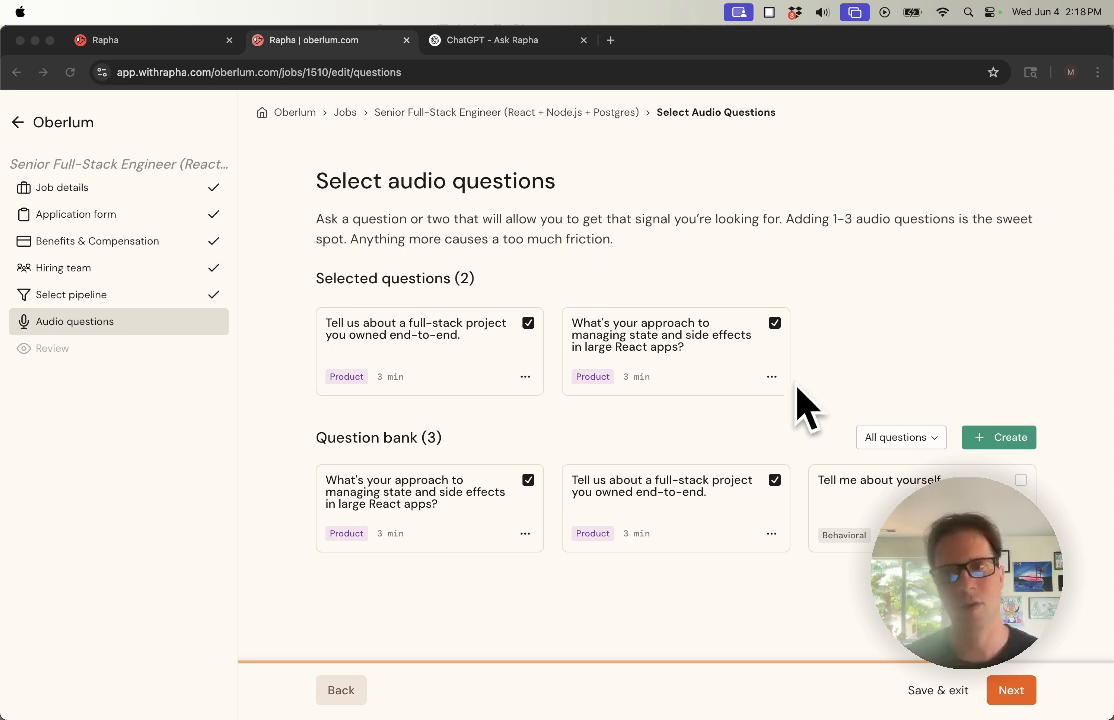
- Continue to the review, check the complete job preview, and publish the job
click(1020, 703)
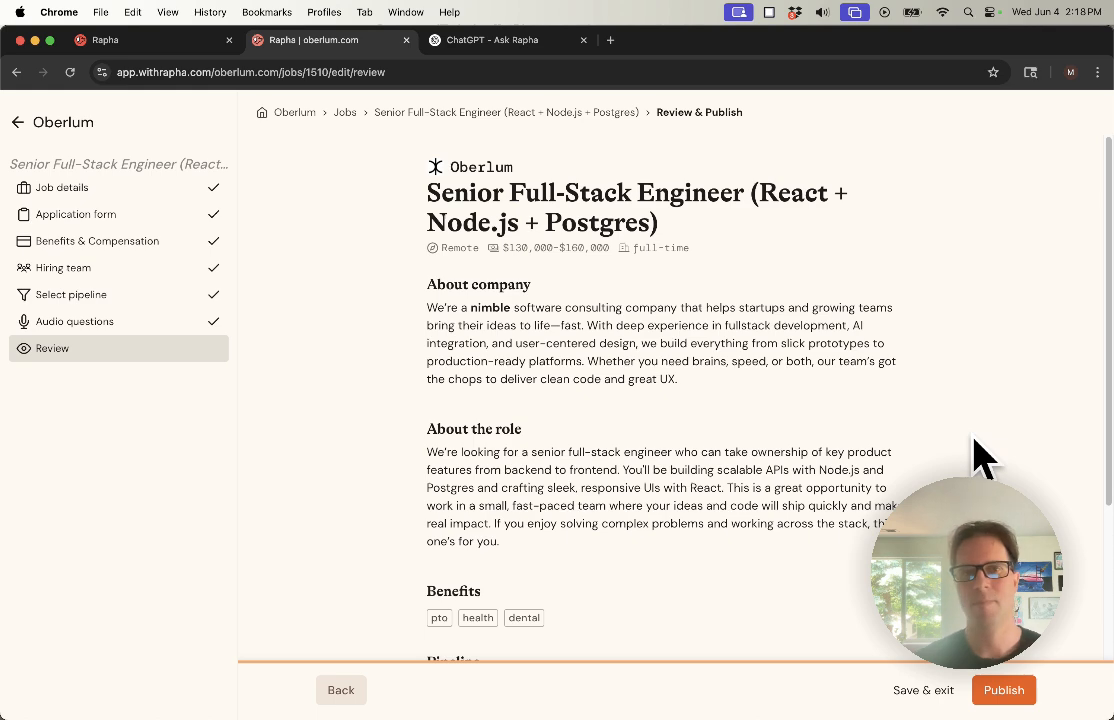
scroll(745, 450, down, 3)
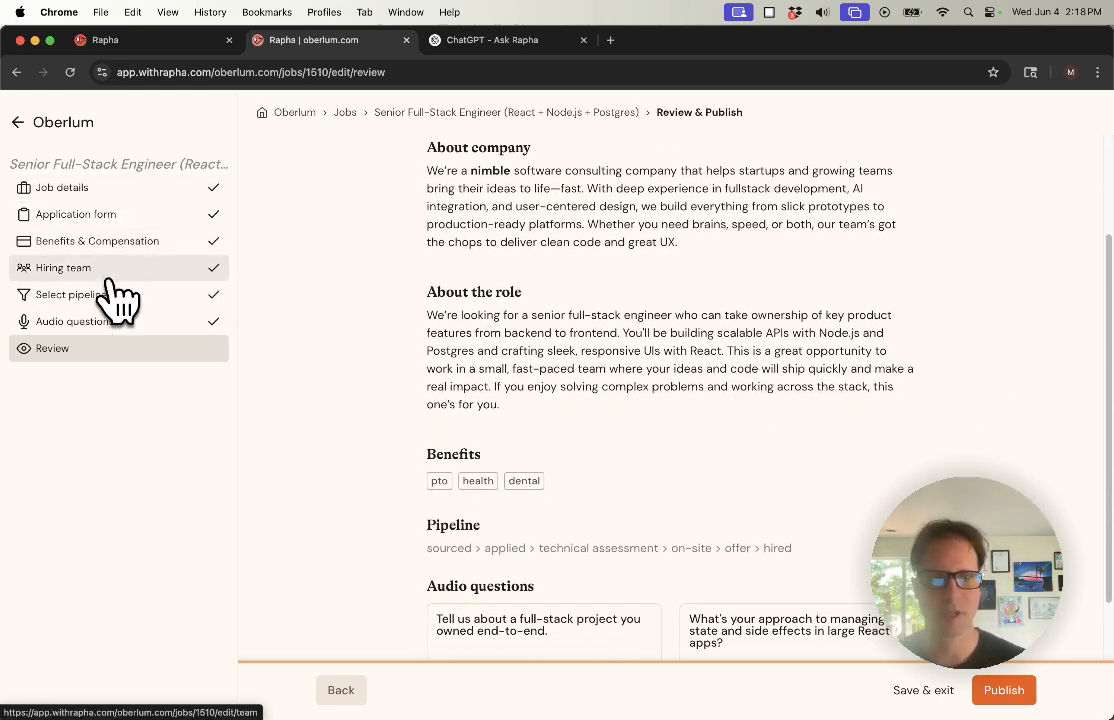
scroll(660, 355, down, 2)
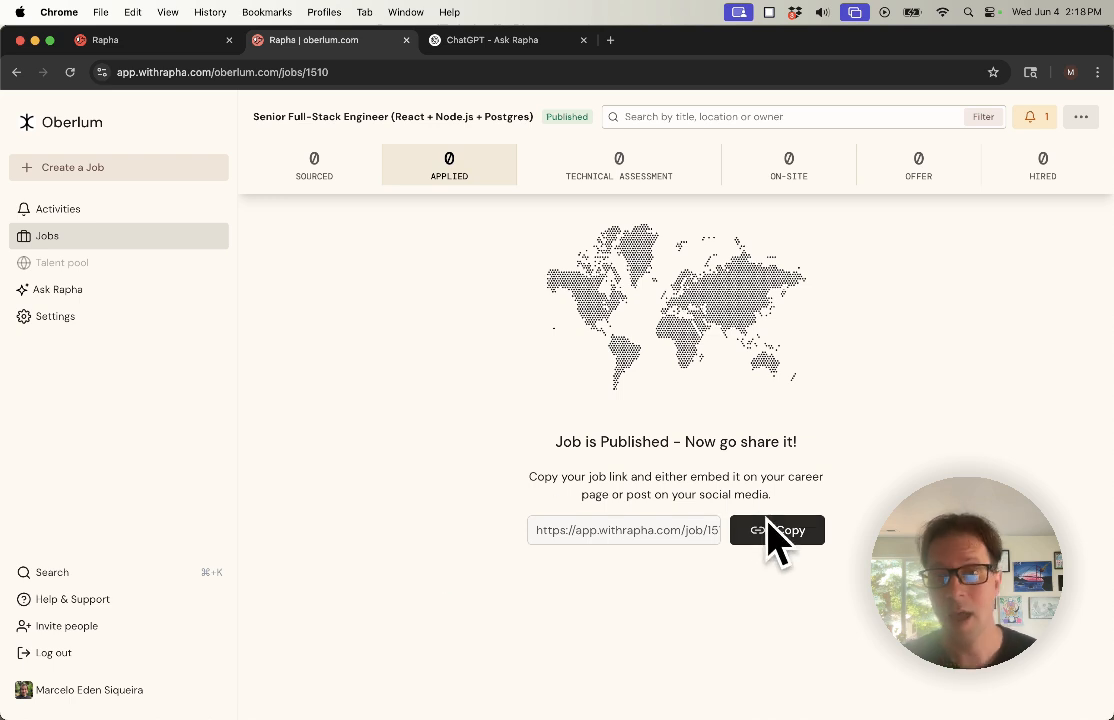
- Copy the published job's share link and open it in a new browser tab
triple_click(591, 533)
key(super+c)
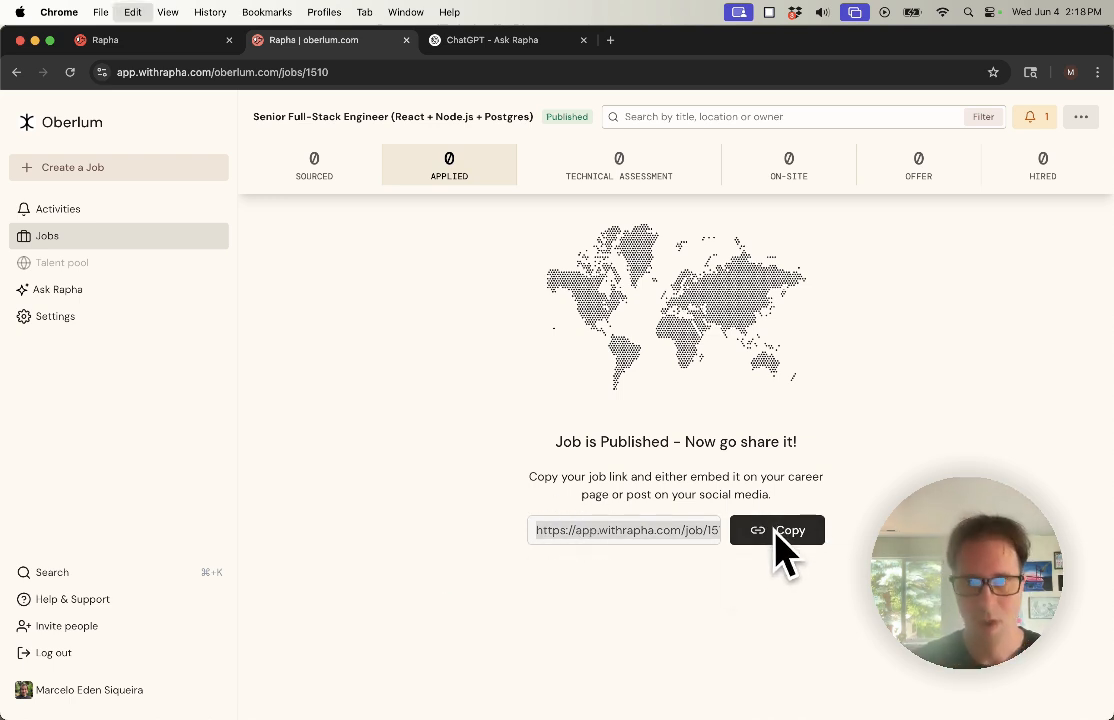
click(611, 40)
key(super+v)
key(Return)
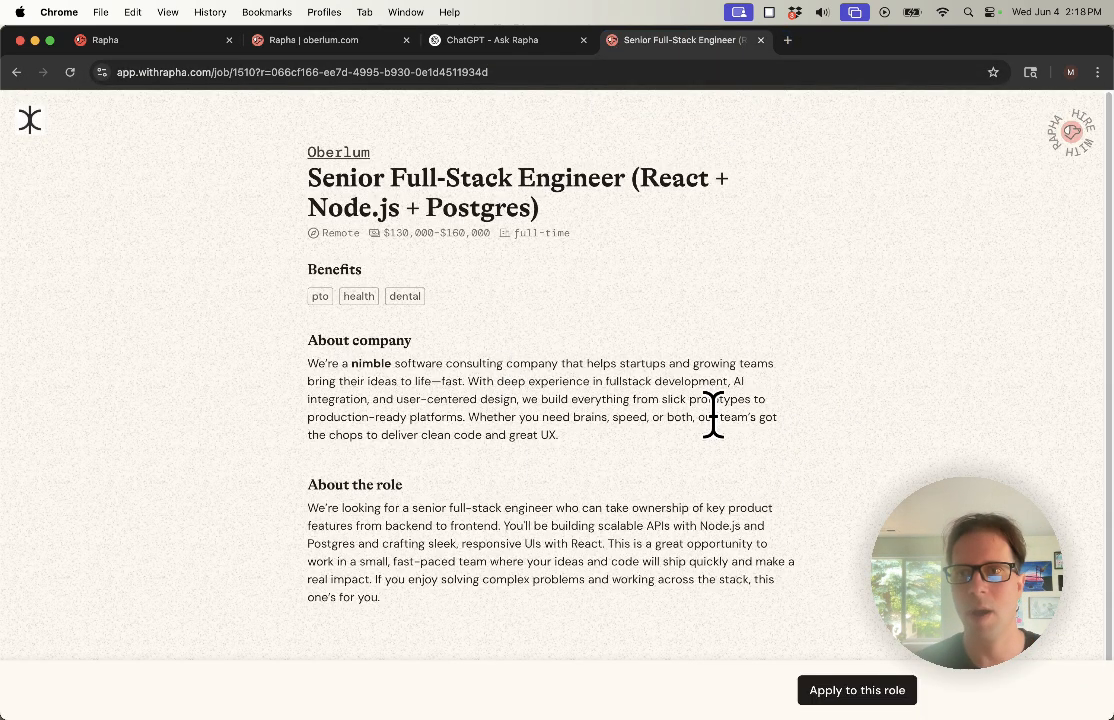
- Open Rapha's public job board at app.withrapha.com/jobs in another new browser tab
click(788, 41)
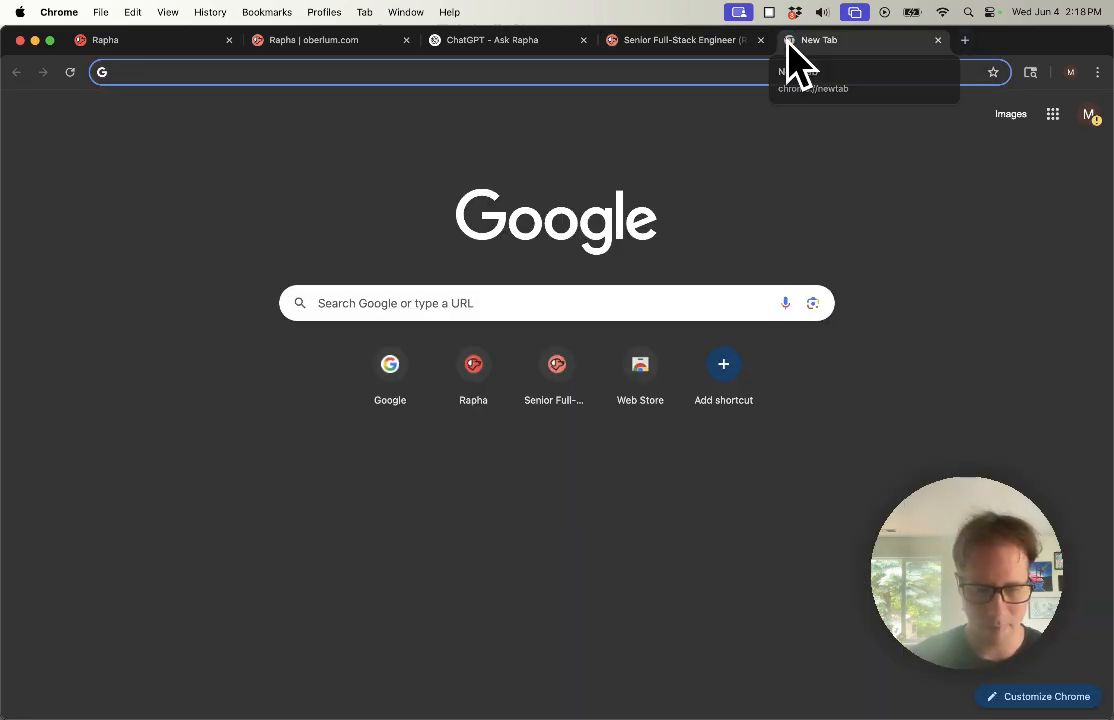
text(app)
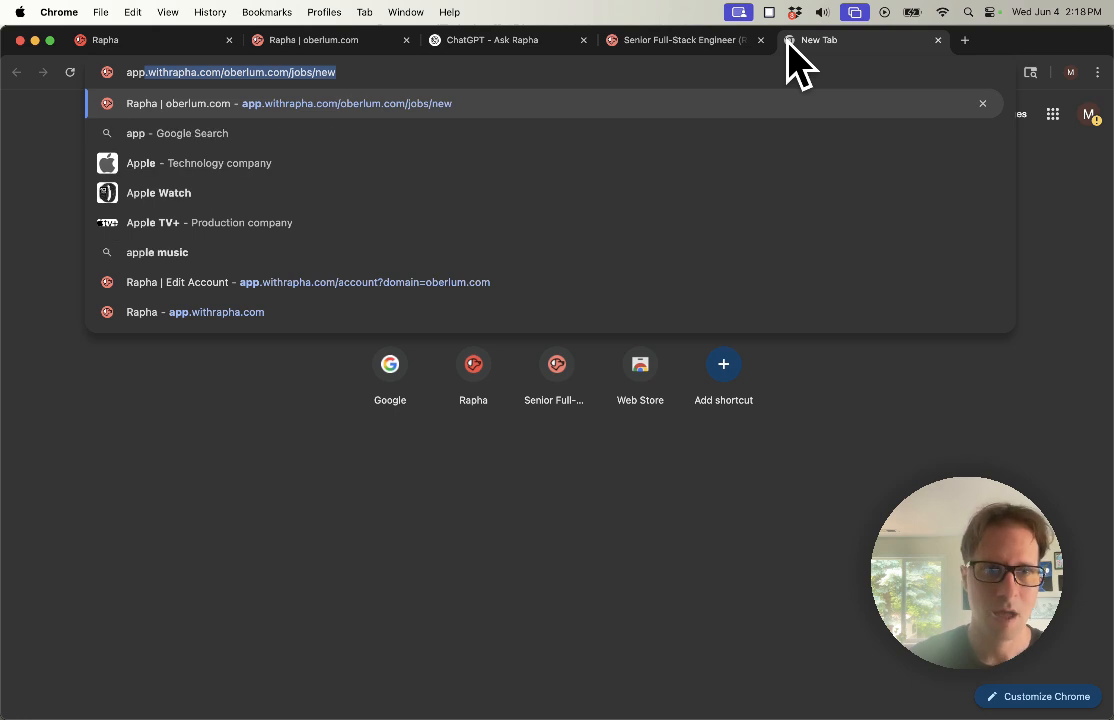
key(Right)
key(BackSpace)
key(BackSpace)
key(BackSpace)
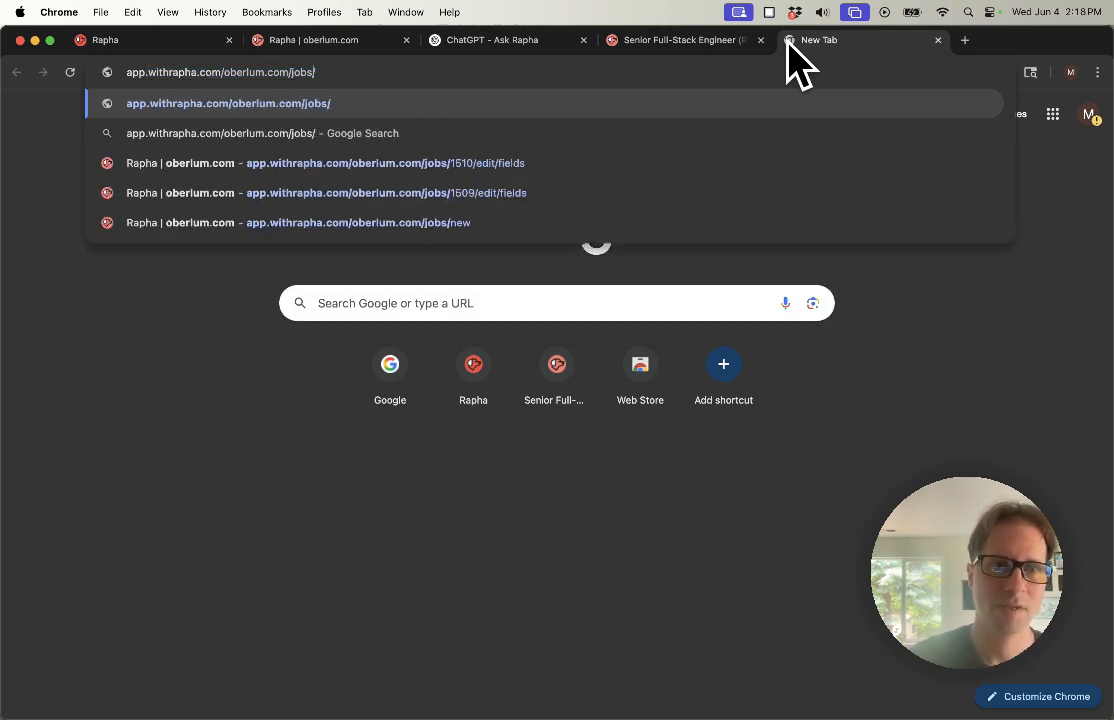
key(BackSpace)
key(BackSpace)
key(BackSpace)
key(BackSpace)
key(BackSpace)
key(BackSpace)
key(BackSpace)
key(BackSpace)
key(BackSpace)
key(BackSpace)
key(BackSpace)
key(BackSpace)
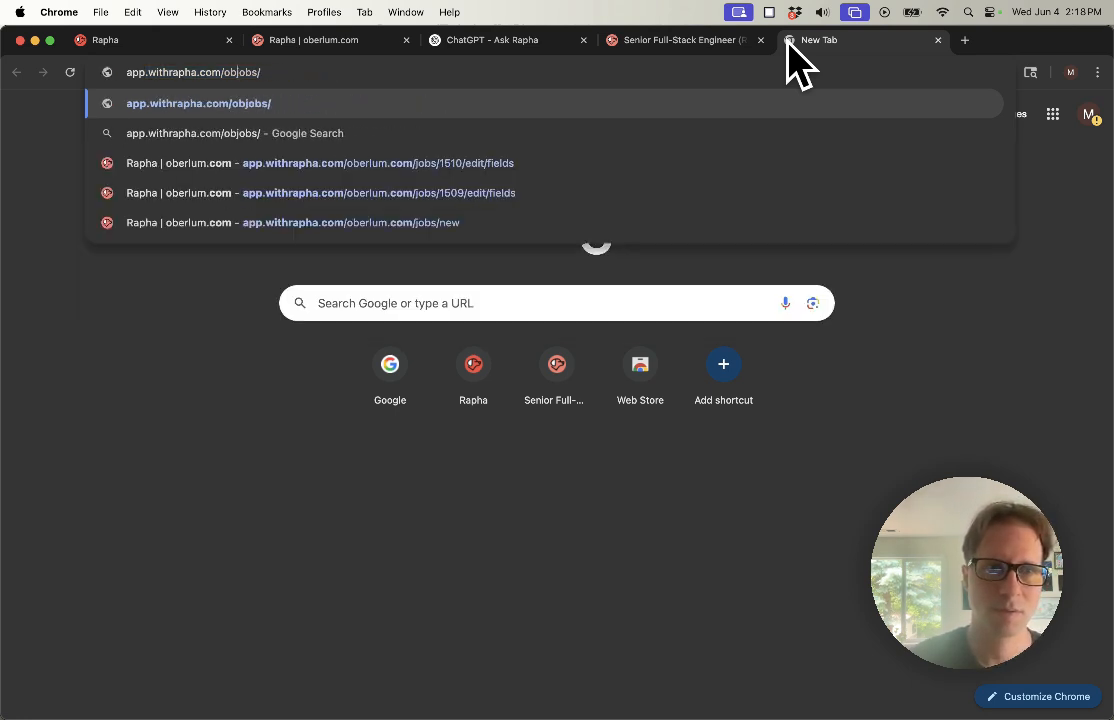
key(Return)
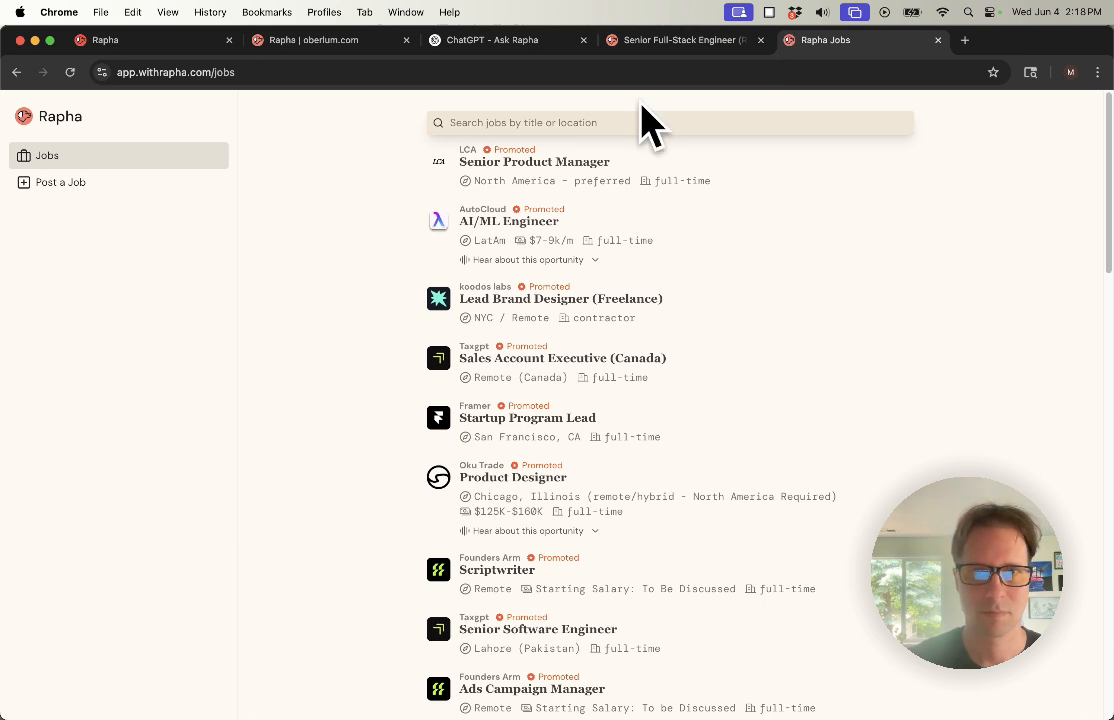
- Search the public job board for "ober"
click(636, 120)
text(ob)
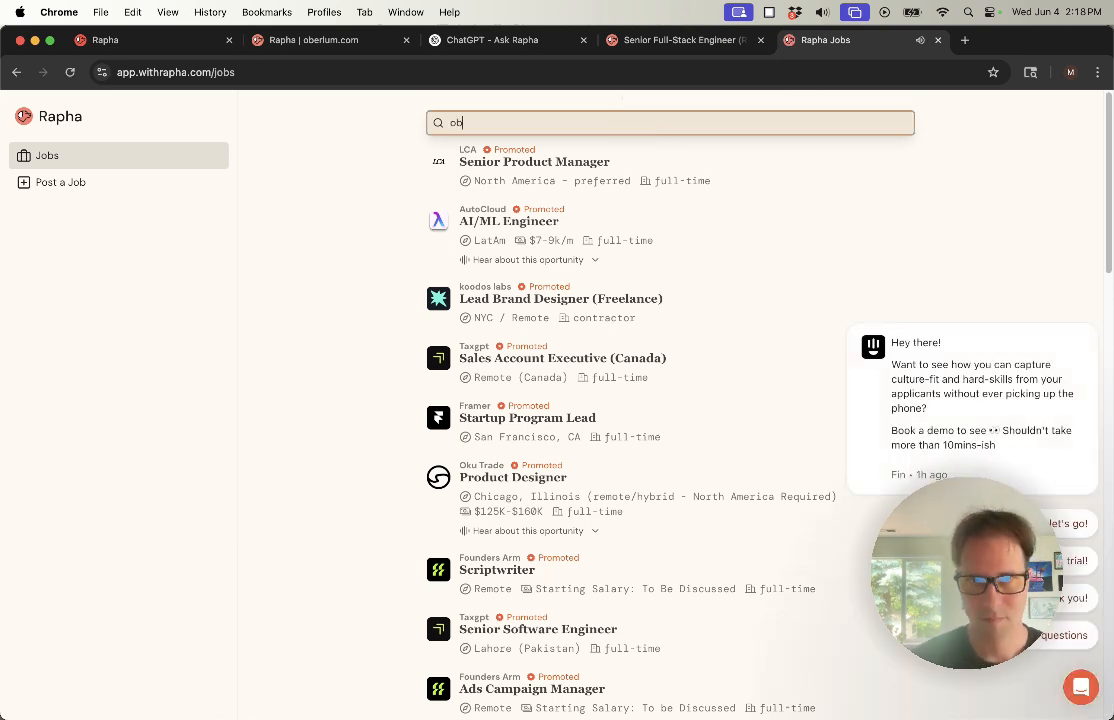
text(er)
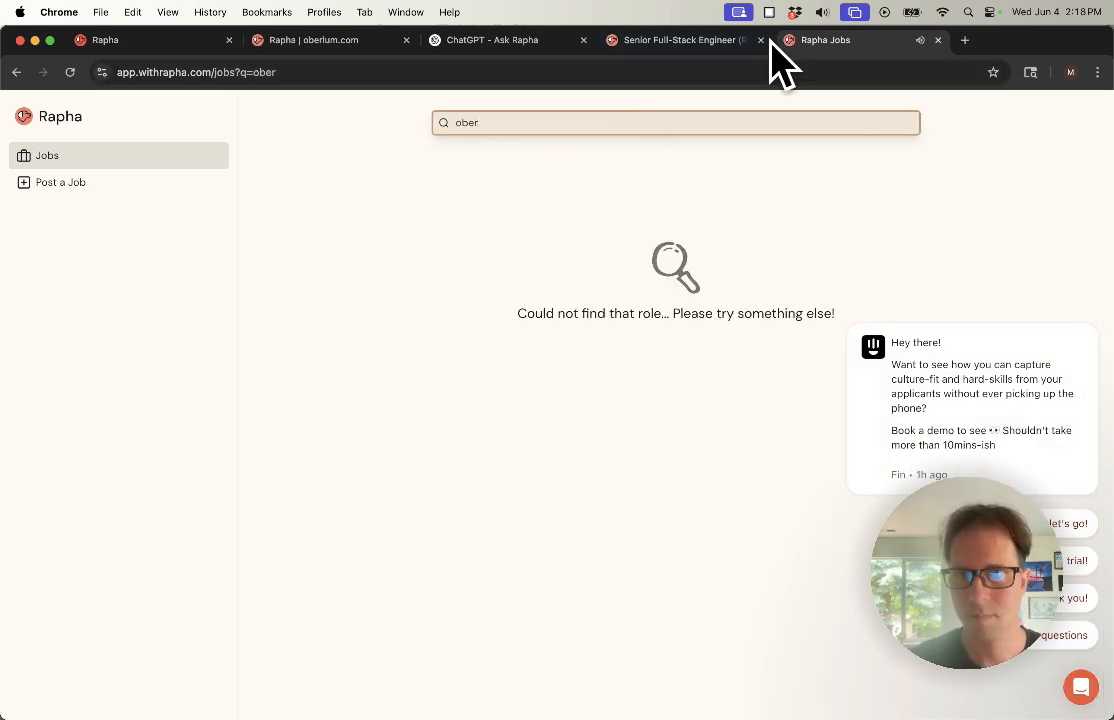
- Search the job board for "Senior Full-Stack Engineer", using the title from the public job page, and open the Oberlum listing
click(706, 40)
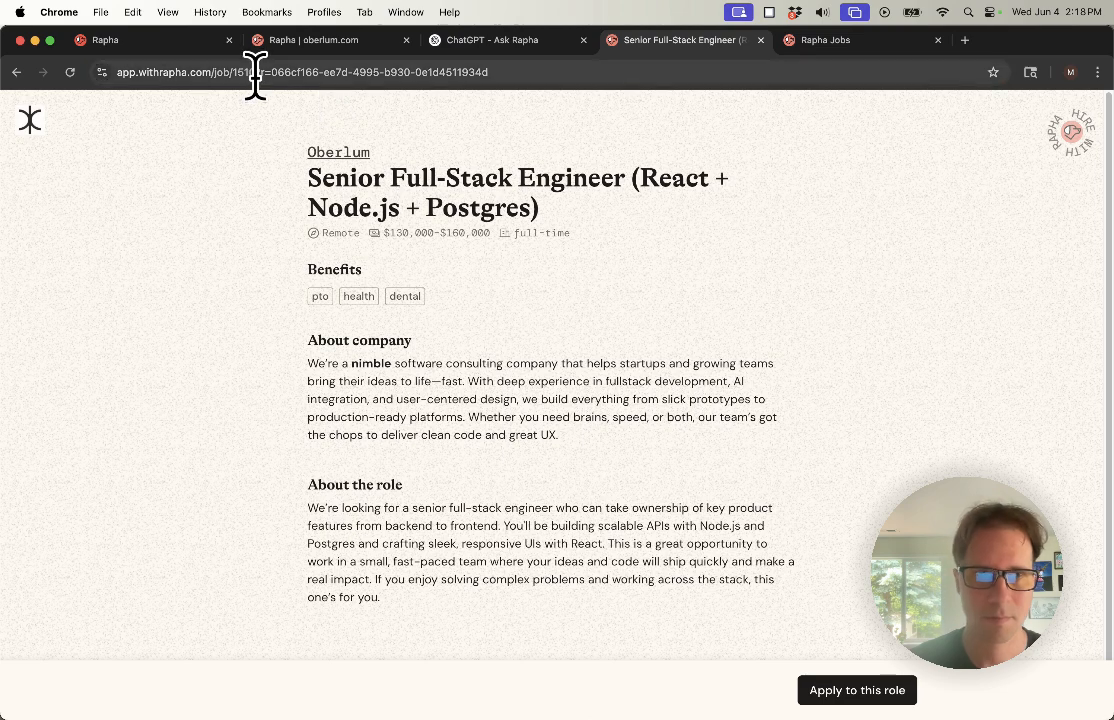
triple_click(450, 180)
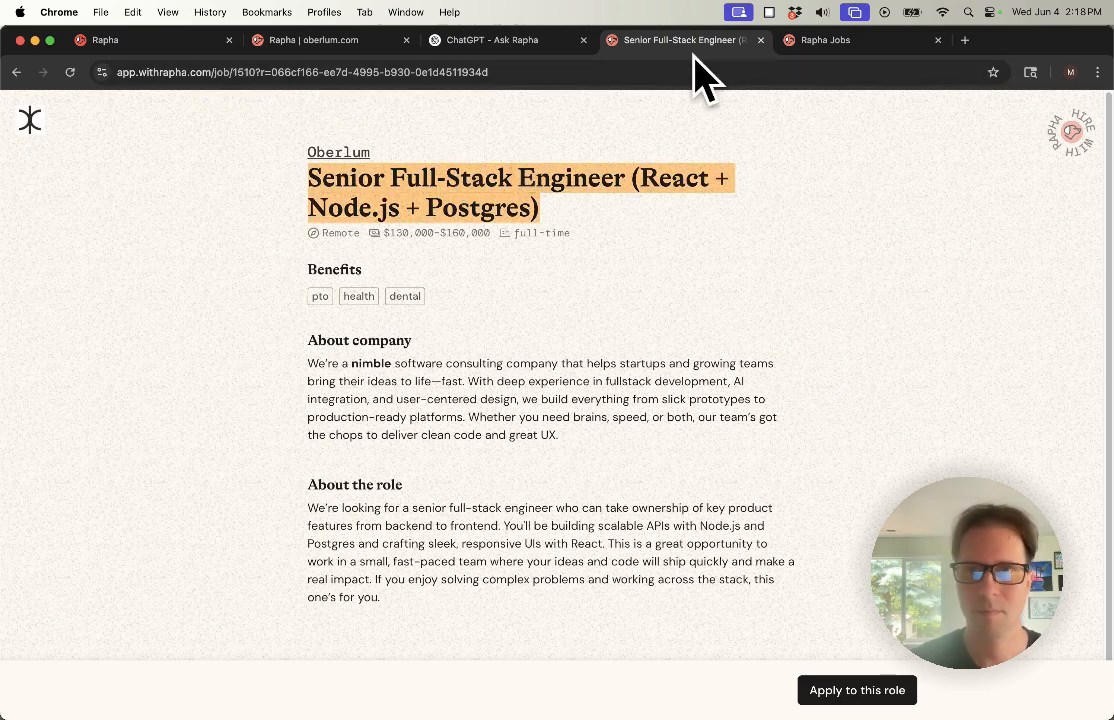
click(805, 42)
triple_click(531, 124)
key(super+v)
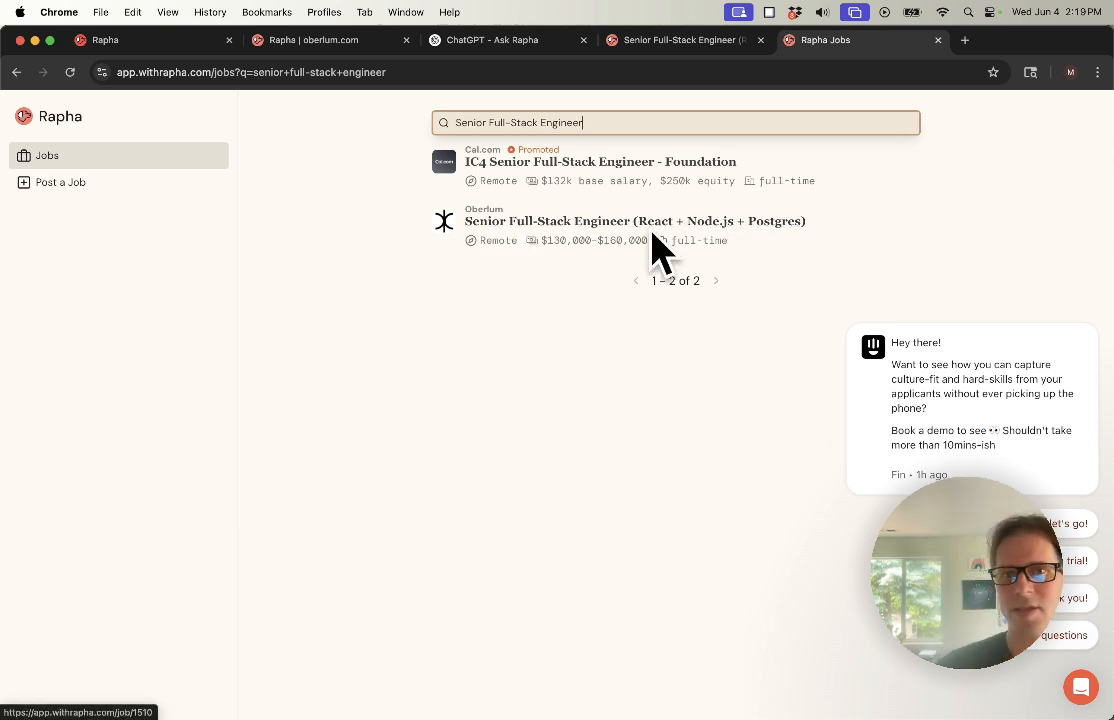
click(512, 222)
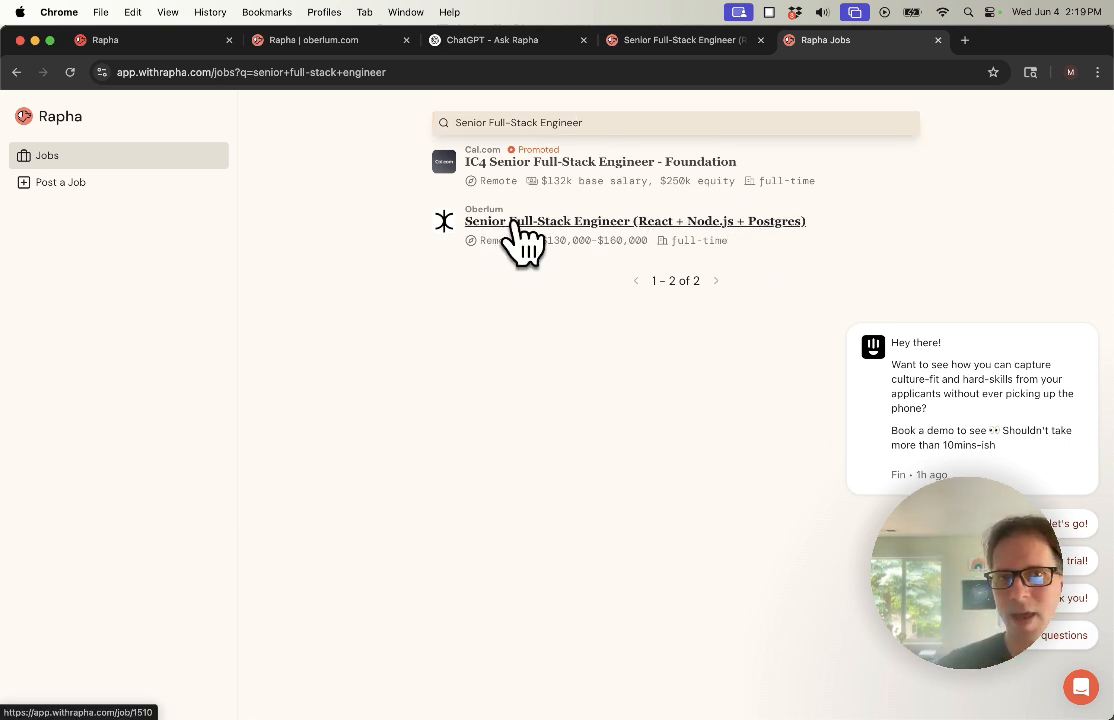